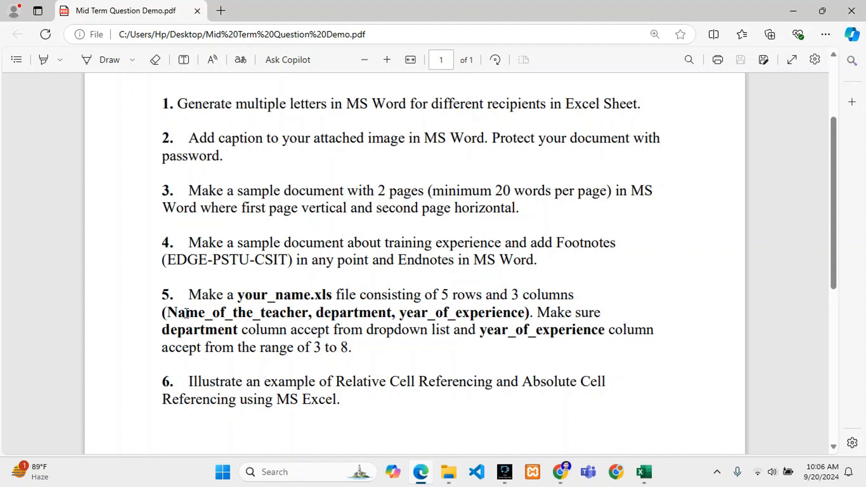
Read question 5 in the PDF, covering the three teacher columns, the department dropdown and the 3 to 8 experience range.
{"action": "left_click_drag", "start_coordinate": [186, 312], "coordinate": [286, 313]}
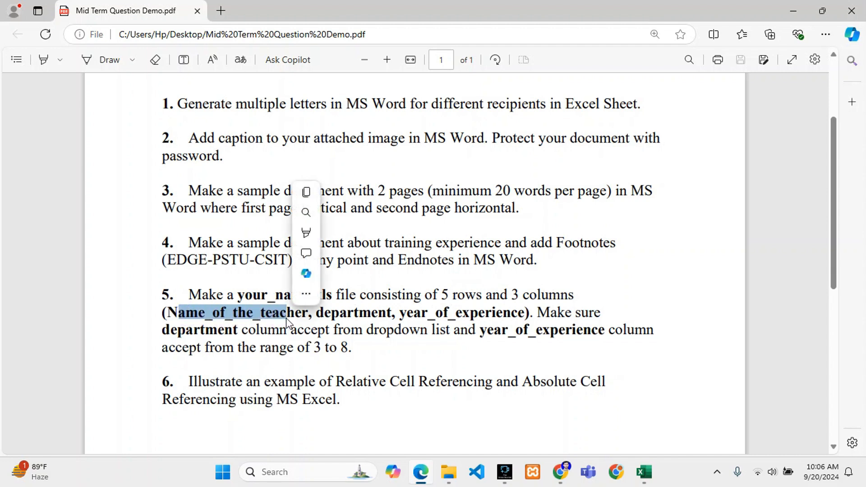
{"action": "double_click", "coordinate": [370, 316]}
{"action": "double_click", "coordinate": [423, 313]}
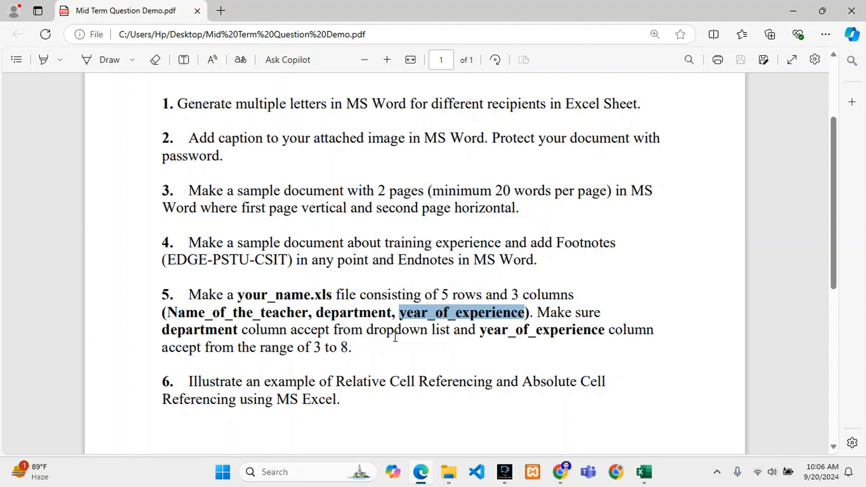
{"action": "left_click_drag", "start_coordinate": [175, 333], "coordinate": [412, 333]}
{"action": "left_click", "coordinate": [454, 336]}
{"action": "left_click_drag", "start_coordinate": [483, 329], "coordinate": [626, 331]}
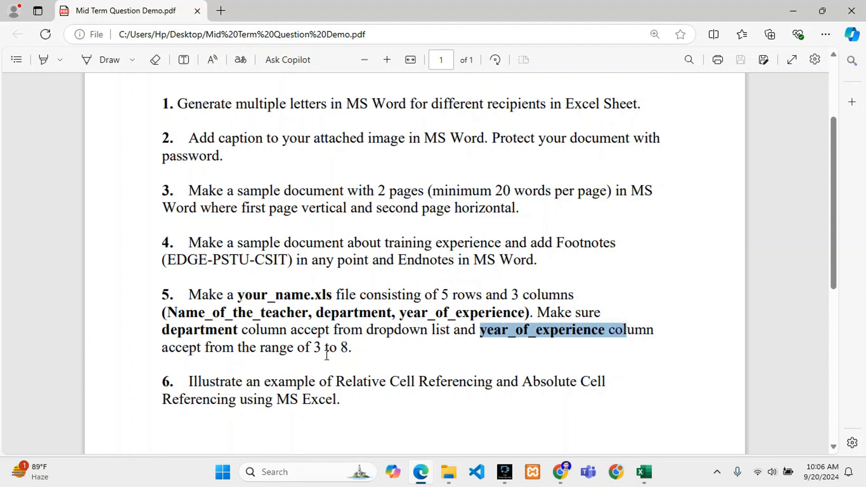
{"action": "left_click", "coordinate": [368, 350]}
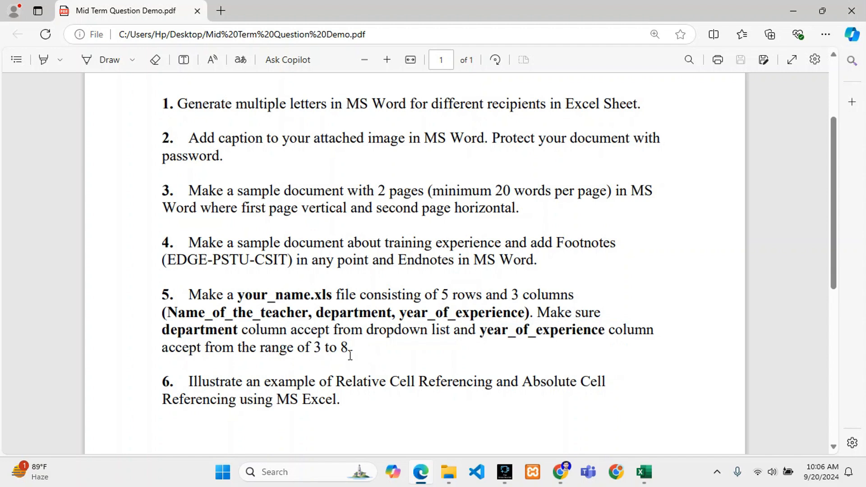
Switch to the Habib.xlsx workbook in Excel and examine the three column headings in row 1.
{"action": "left_click", "coordinate": [637, 472]}
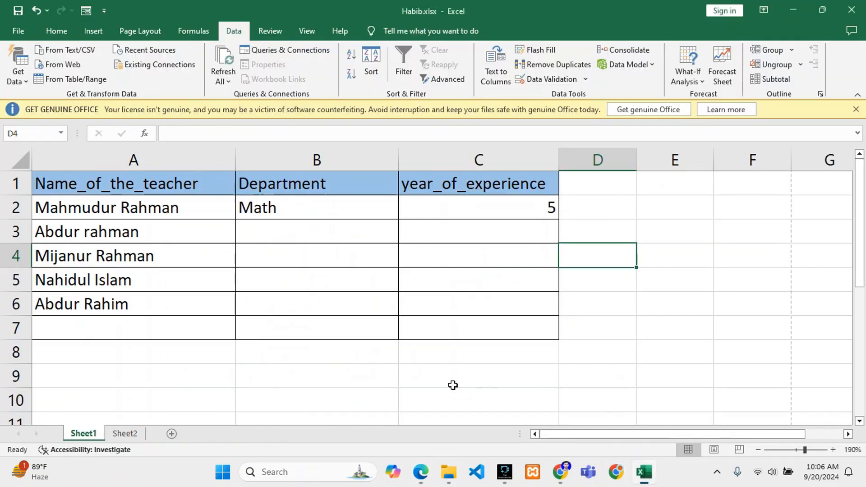
{"action": "left_click", "coordinate": [106, 189]}
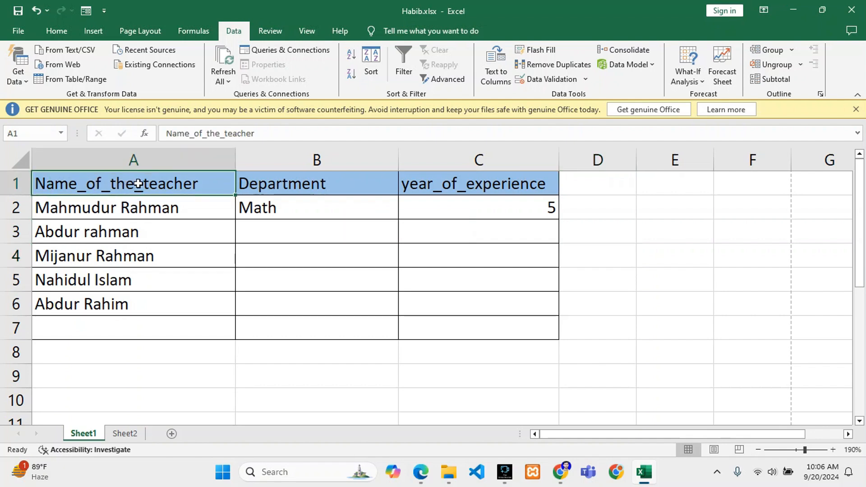
{"action": "left_click", "coordinate": [321, 185]}
{"action": "left_click", "coordinate": [419, 187]}
{"action": "left_click", "coordinate": [191, 192]}
{"action": "left_click", "coordinate": [418, 189]}
{"action": "left_click", "coordinate": [316, 187]}
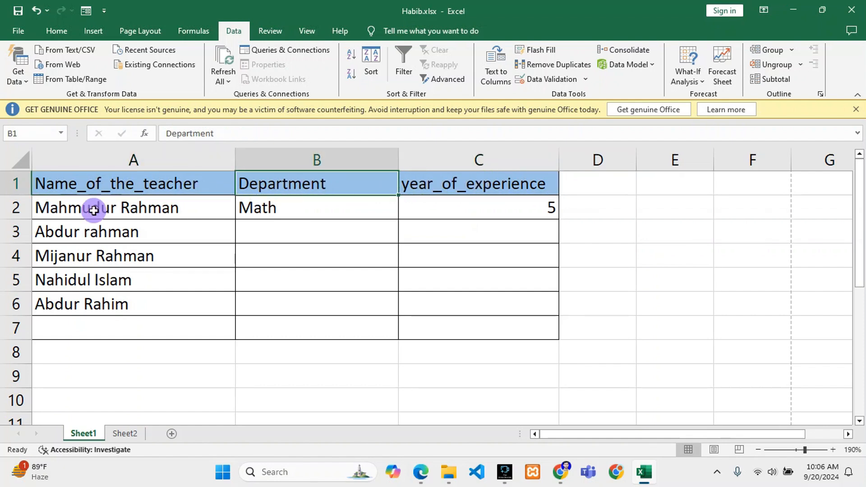
Review the teacher name entries in cells A2 to A6.
{"action": "left_click", "coordinate": [93, 210]}
{"action": "left_click", "coordinate": [86, 239]}
{"action": "left_click", "coordinate": [80, 262]}
{"action": "left_click", "coordinate": [74, 282]}
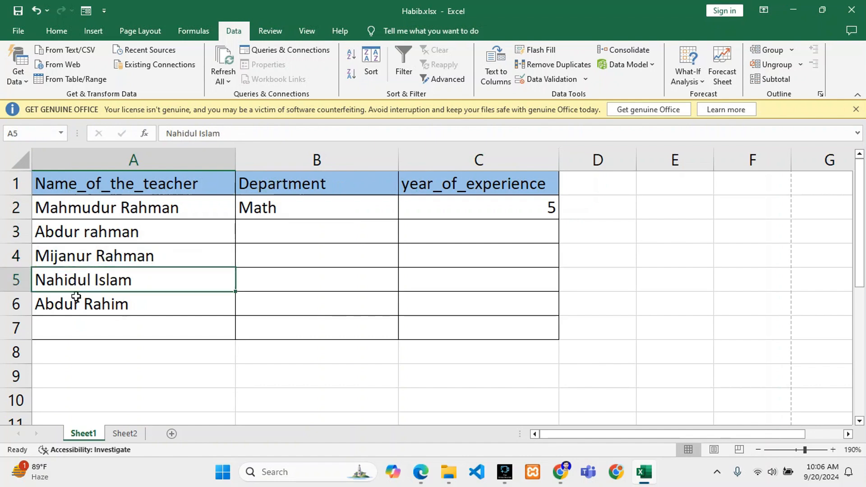
{"action": "left_click", "coordinate": [70, 304]}
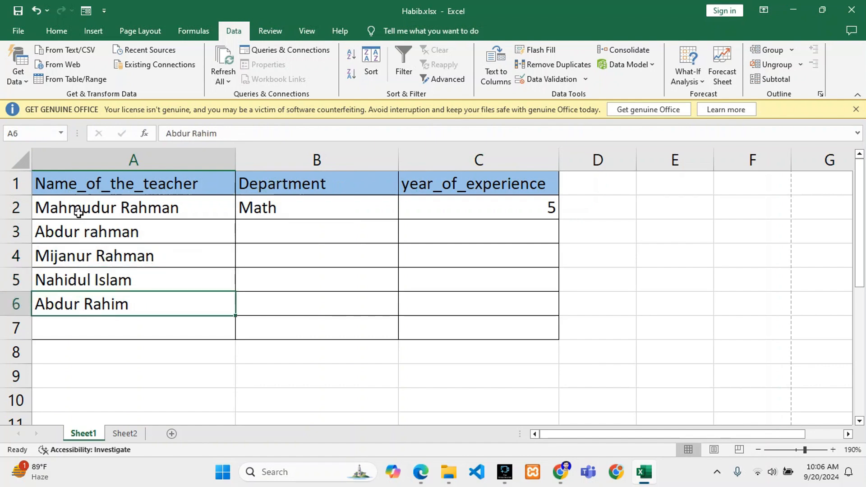
{"action": "left_click_drag", "start_coordinate": [79, 212], "coordinate": [81, 298]}
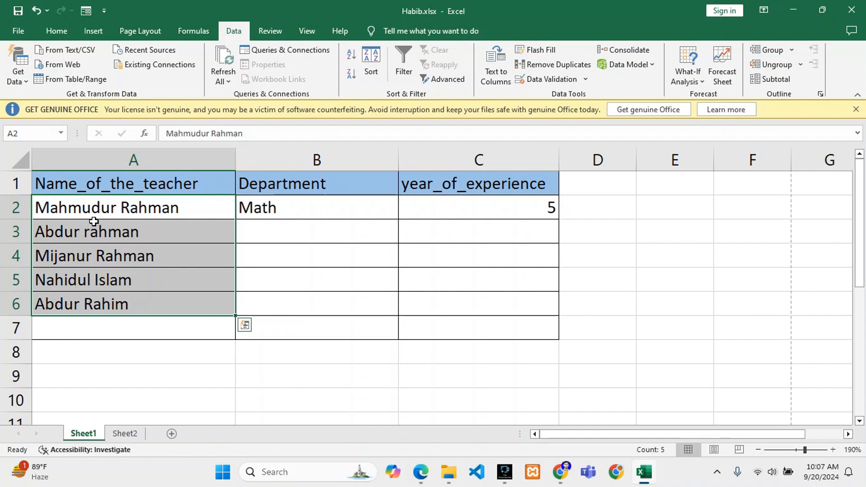
{"action": "key", "text": "ctrl+q"}
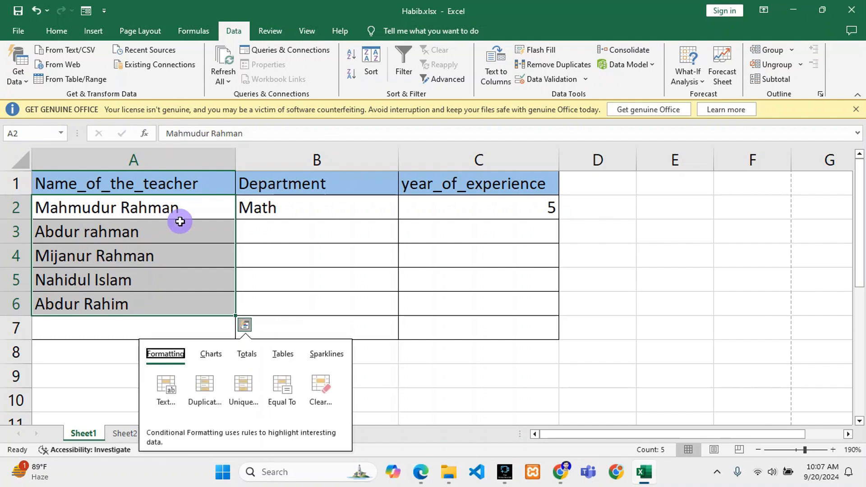
{"action": "left_click", "coordinate": [178, 225]}
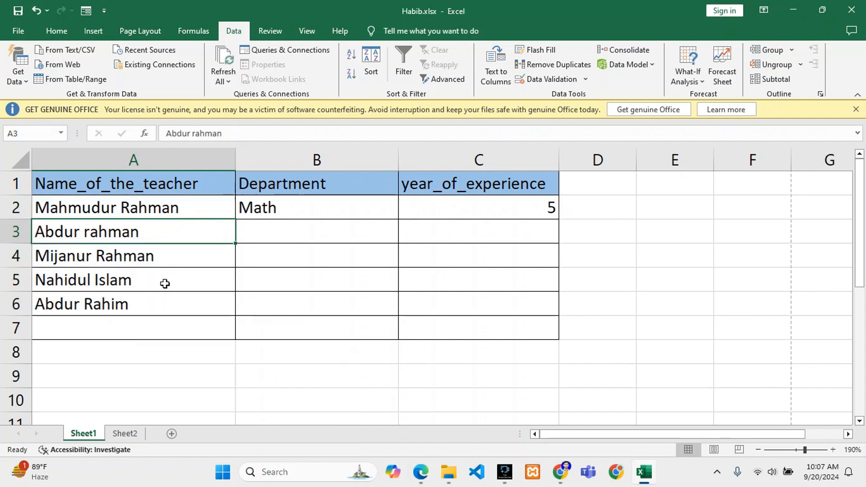
Try Arabic in B2's department dropdown and settle on Bangla.
{"action": "left_click", "coordinate": [287, 202]}
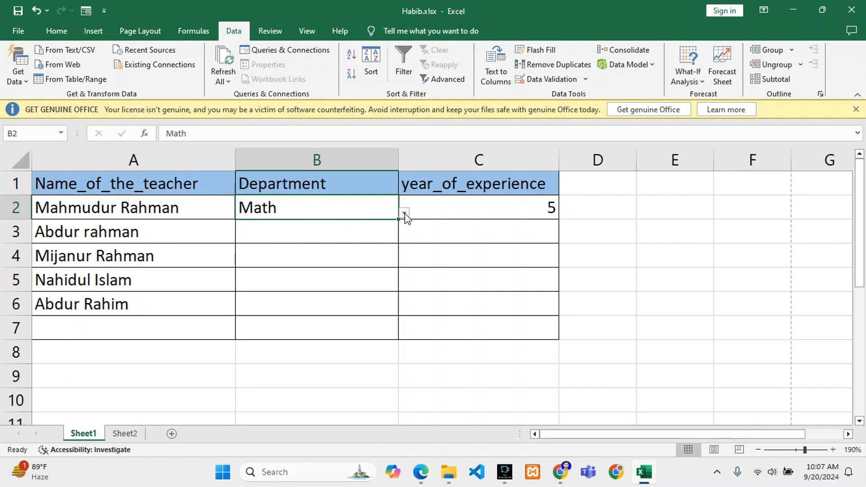
{"action": "left_click", "coordinate": [405, 213]}
{"action": "left_click", "coordinate": [249, 273]}
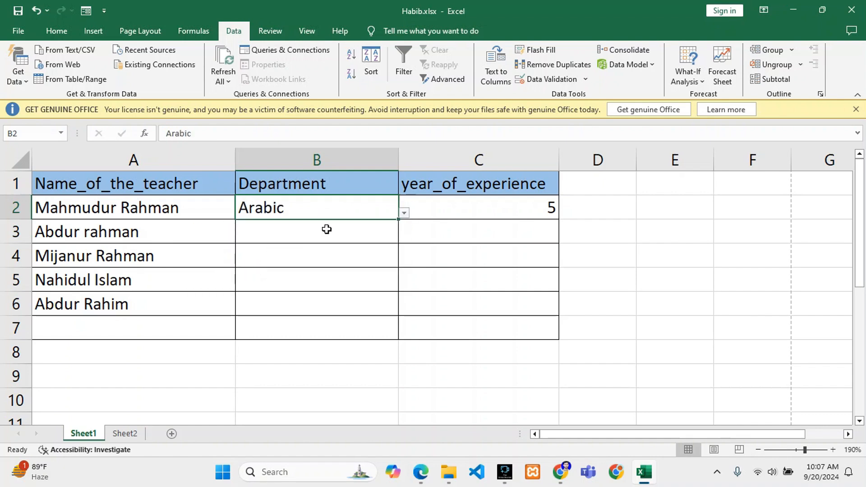
{"action": "left_click", "coordinate": [400, 213]}
{"action": "left_click", "coordinate": [249, 230]}
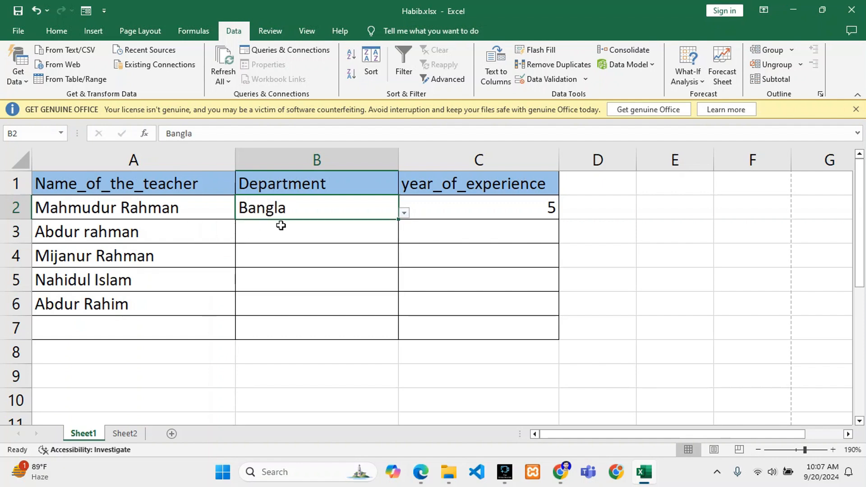
Choose departments from the dropdown lists: English in B3, Science in B4 and Math in B5.
{"action": "left_click", "coordinate": [292, 230]}
{"action": "left_click", "coordinate": [404, 237]}
{"action": "left_click", "coordinate": [280, 267]}
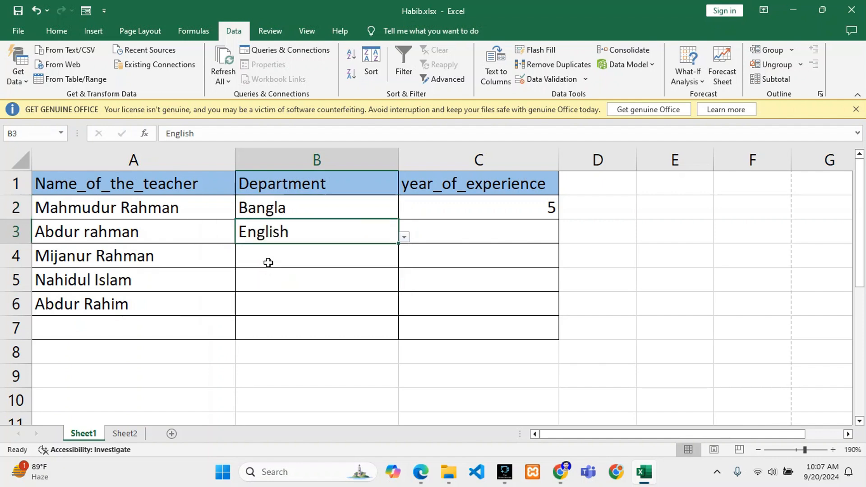
{"action": "left_click", "coordinate": [340, 259]}
{"action": "left_click", "coordinate": [404, 261]}
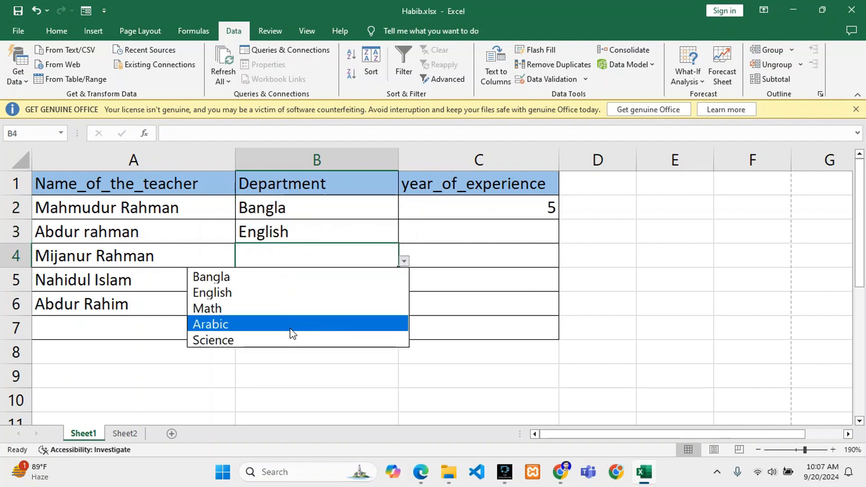
{"action": "left_click", "coordinate": [279, 337]}
{"action": "left_click", "coordinate": [282, 281]}
{"action": "left_click", "coordinate": [405, 285]}
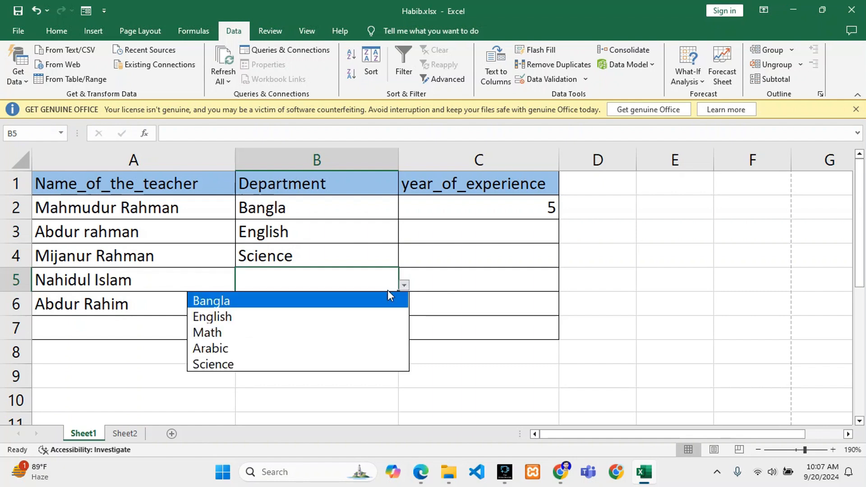
{"action": "left_click", "coordinate": [265, 327]}
Choose years of experience from the dropdown lists: 6 in C2, 7 in C3 and 6 in C4.
{"action": "left_click", "coordinate": [420, 217]}
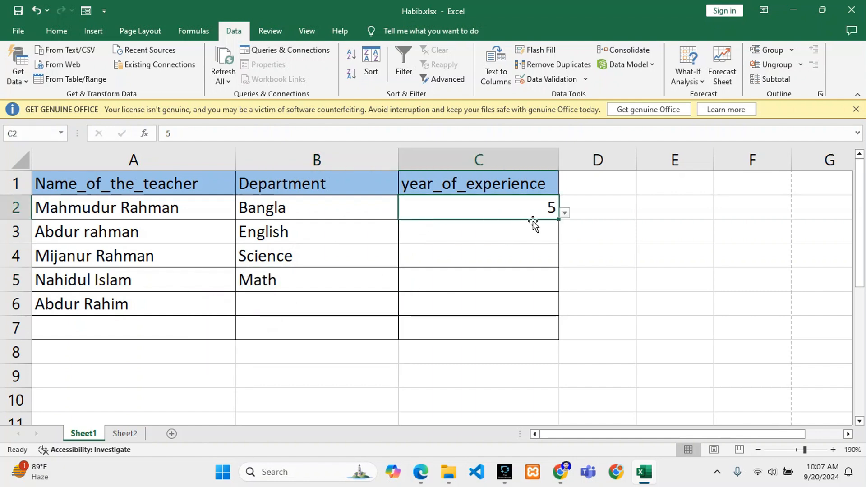
{"action": "left_click", "coordinate": [565, 213]}
{"action": "left_click", "coordinate": [441, 274]}
{"action": "left_click", "coordinate": [467, 232]}
{"action": "left_click", "coordinate": [565, 238]}
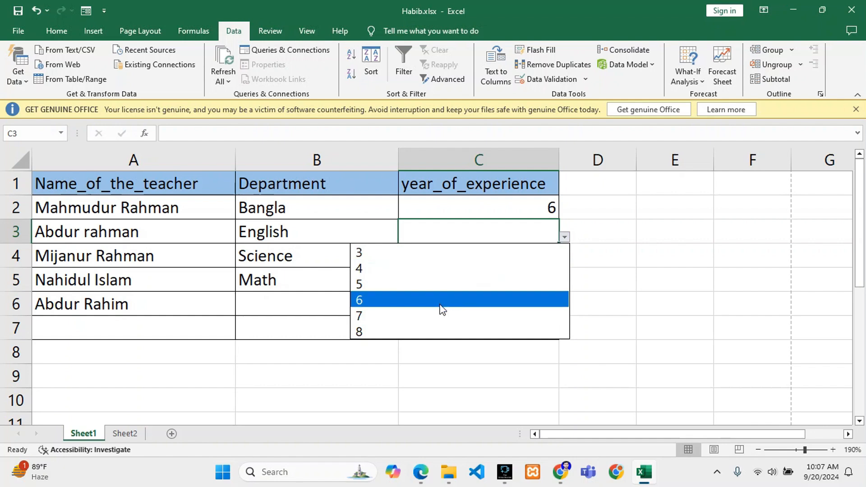
{"action": "left_click", "coordinate": [438, 315]}
{"action": "left_click", "coordinate": [495, 251]}
{"action": "left_click", "coordinate": [565, 261]}
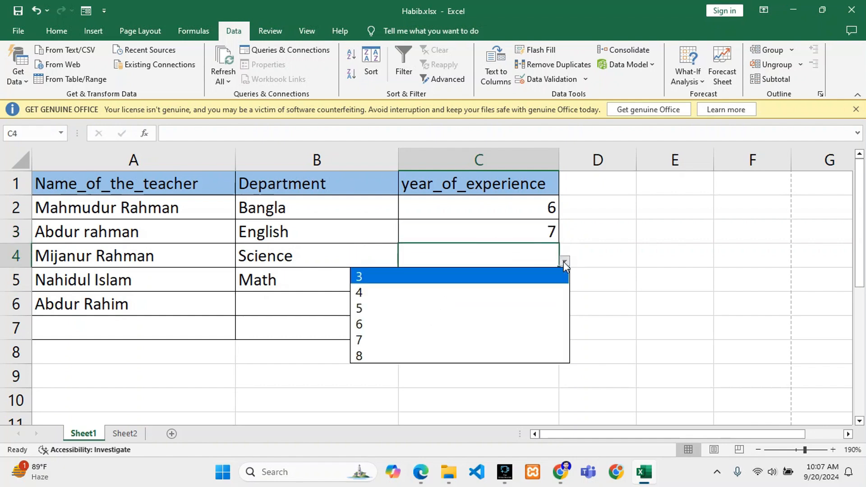
{"action": "left_click", "coordinate": [427, 322]}
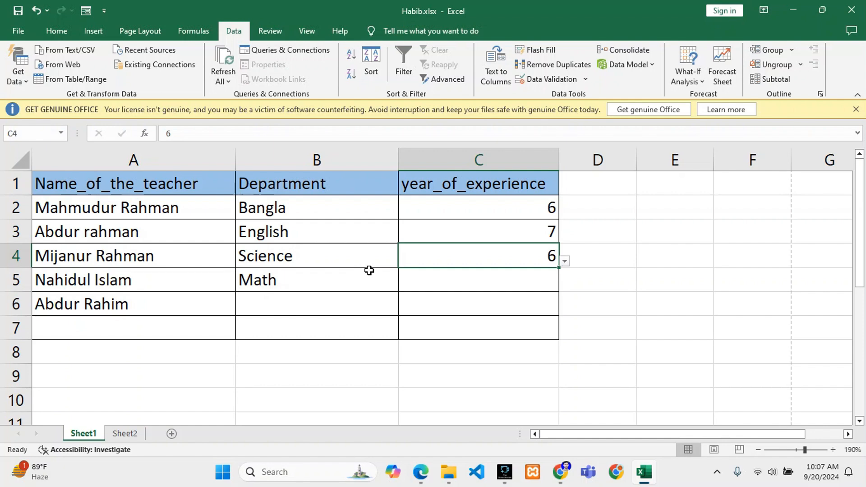
{"action": "left_click_drag", "start_coordinate": [314, 212], "coordinate": [324, 327]}
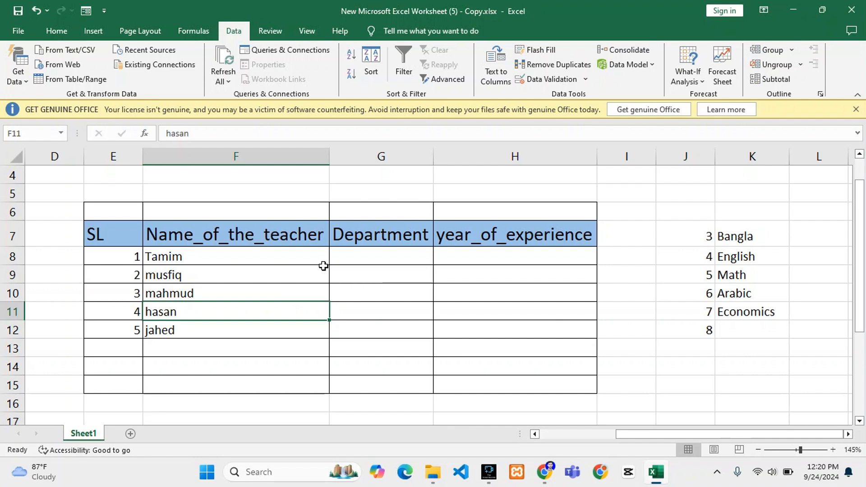
Examine the teacher table in the copied worksheet, covering its headings, the name entries and the empty Department cells.
{"action": "left_click", "coordinate": [338, 258]}
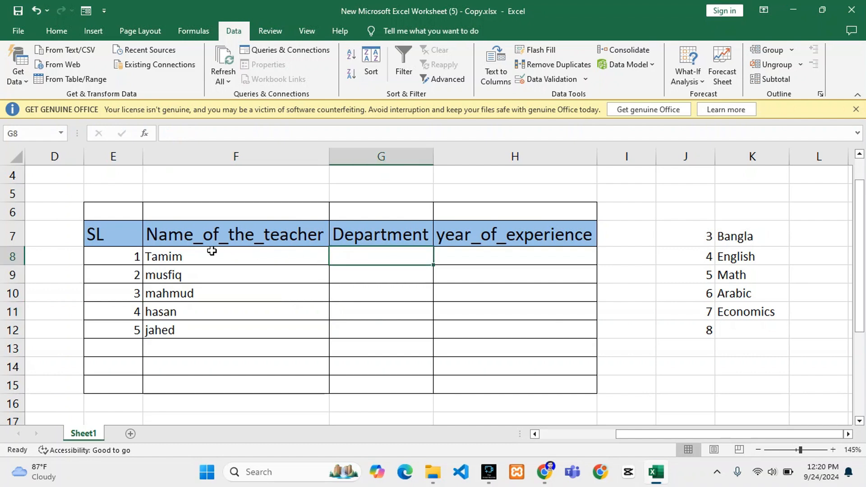
{"action": "left_click_drag", "start_coordinate": [124, 240], "coordinate": [493, 344]}
{"action": "left_click_drag", "start_coordinate": [130, 236], "coordinate": [358, 233]}
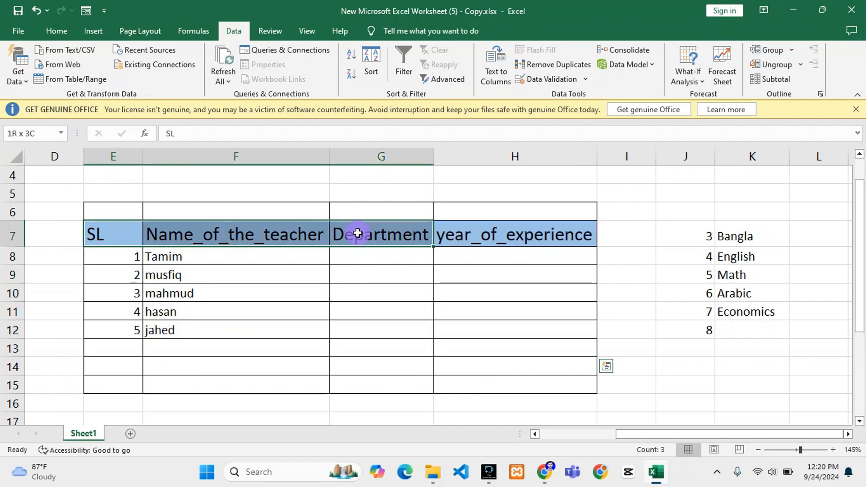
{"action": "left_click", "coordinate": [219, 234]}
{"action": "left_click", "coordinate": [353, 235]}
{"action": "left_click", "coordinate": [470, 238]}
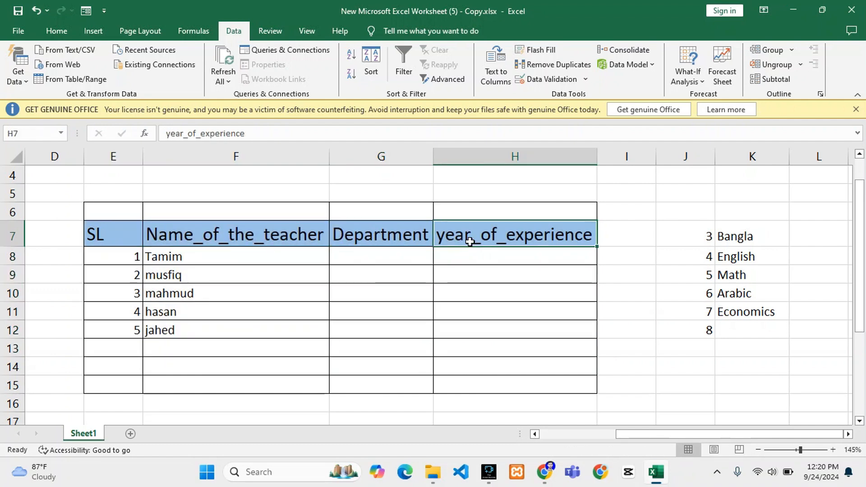
{"action": "left_click_drag", "start_coordinate": [207, 263], "coordinate": [209, 333]}
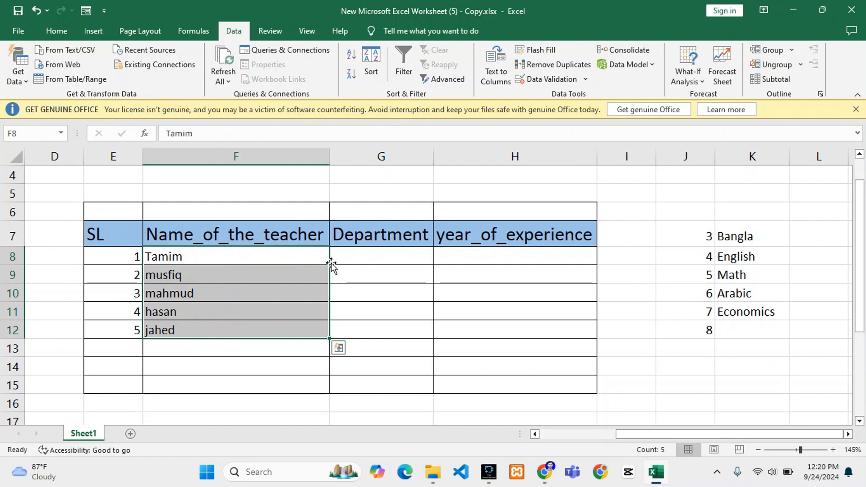
{"action": "left_click", "coordinate": [363, 256]}
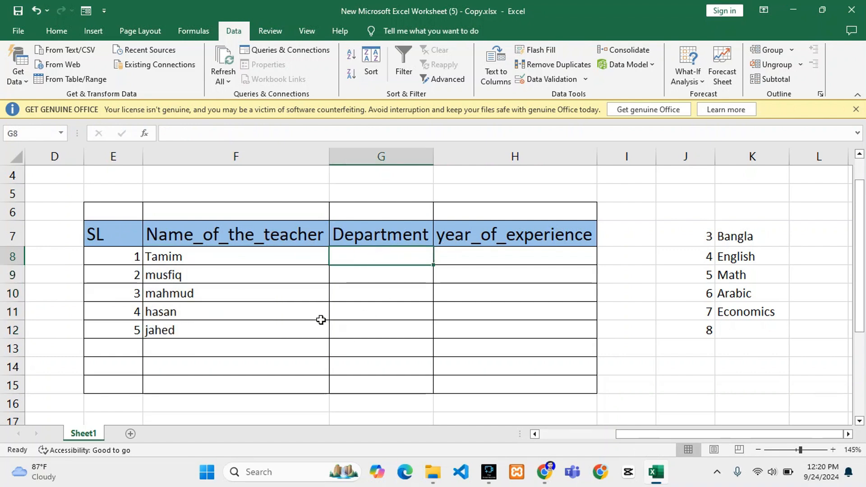
{"action": "left_click_drag", "start_coordinate": [410, 253], "coordinate": [369, 326]}
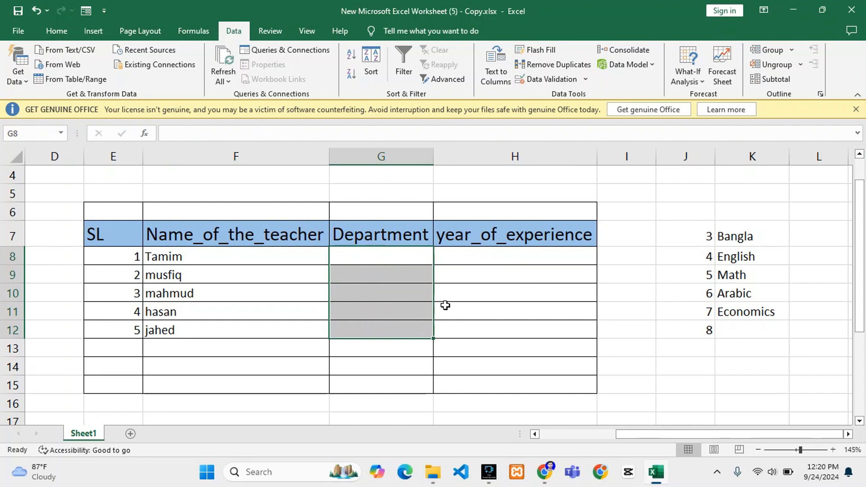
{"action": "left_click", "coordinate": [467, 315]}
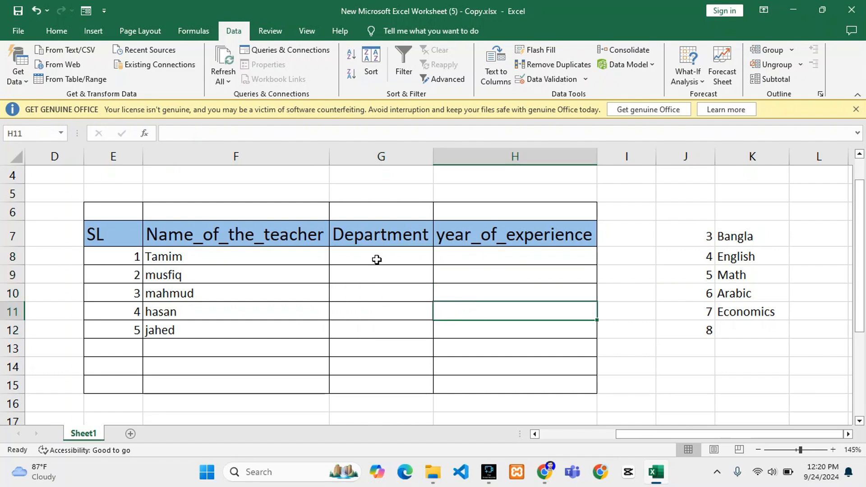
Start a data validation rule for the empty Department cells G8:G12 that allows a List.
{"action": "left_click_drag", "start_coordinate": [377, 256], "coordinate": [378, 333]}
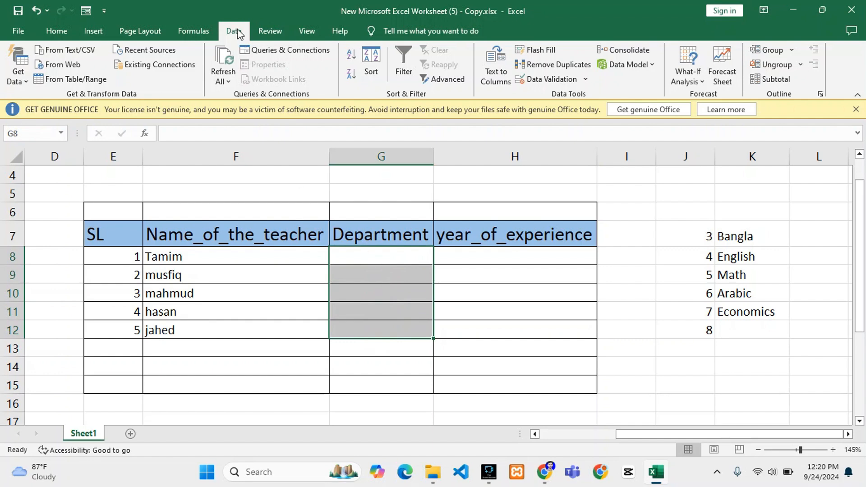
{"action": "left_click", "coordinate": [546, 79]}
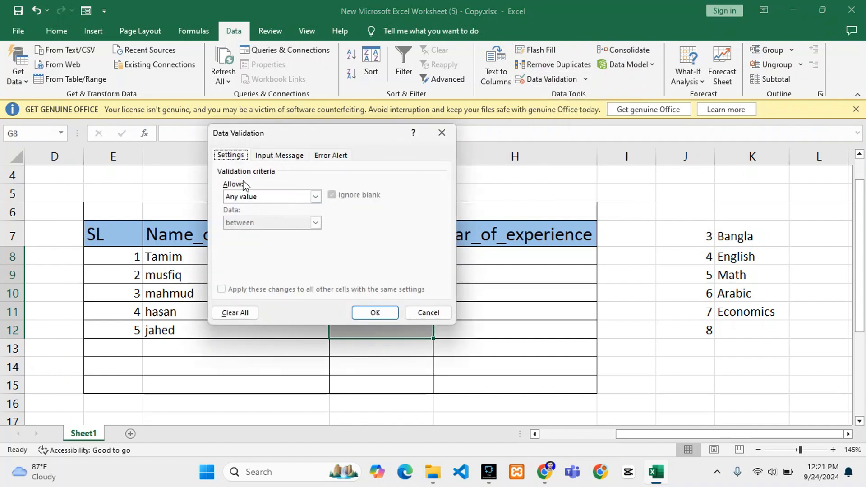
{"action": "left_click", "coordinate": [279, 197]}
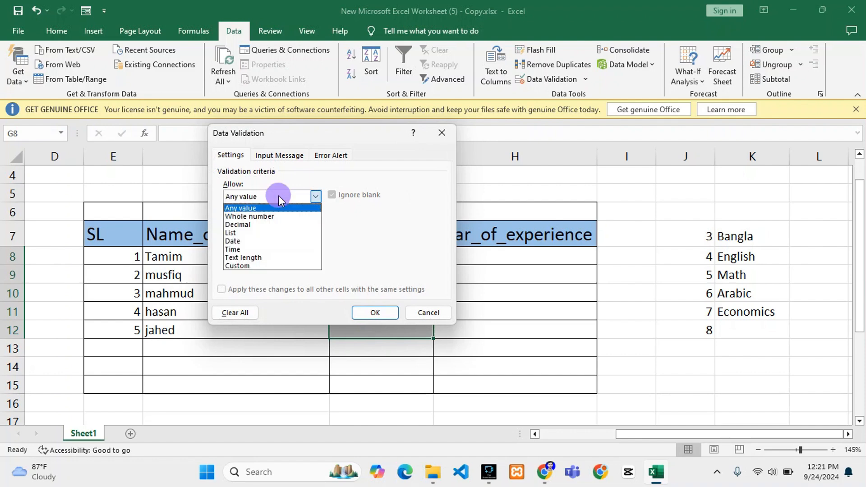
{"action": "left_click", "coordinate": [272, 233]}
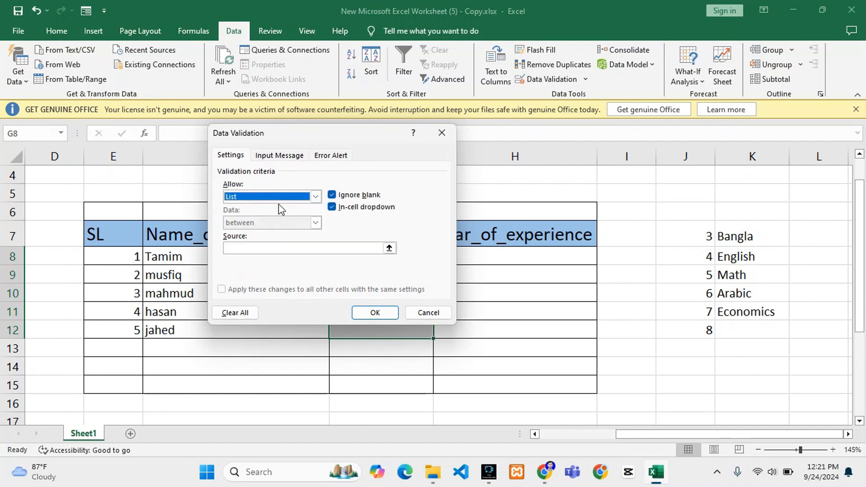
{"action": "left_click", "coordinate": [250, 248]}
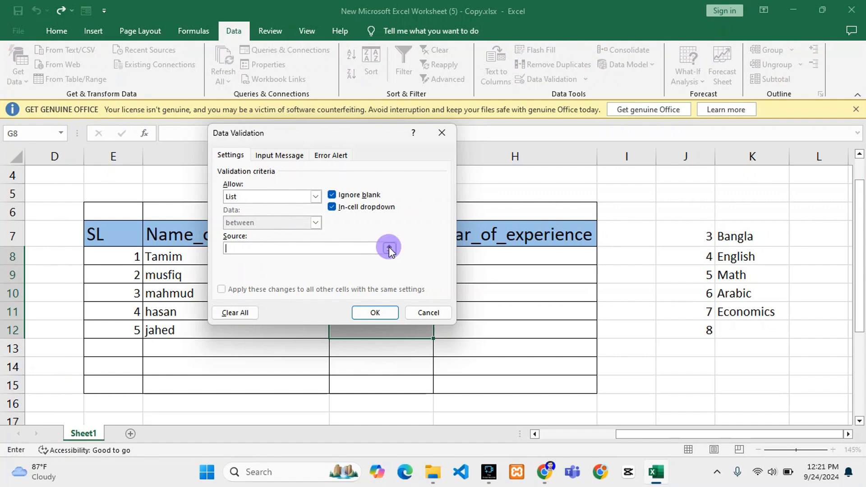
Set the rule's list source to the department names in K7:K11 and apply the validation.
{"action": "left_click", "coordinate": [389, 248]}
{"action": "left_click_drag", "start_coordinate": [340, 140], "coordinate": [348, 169]}
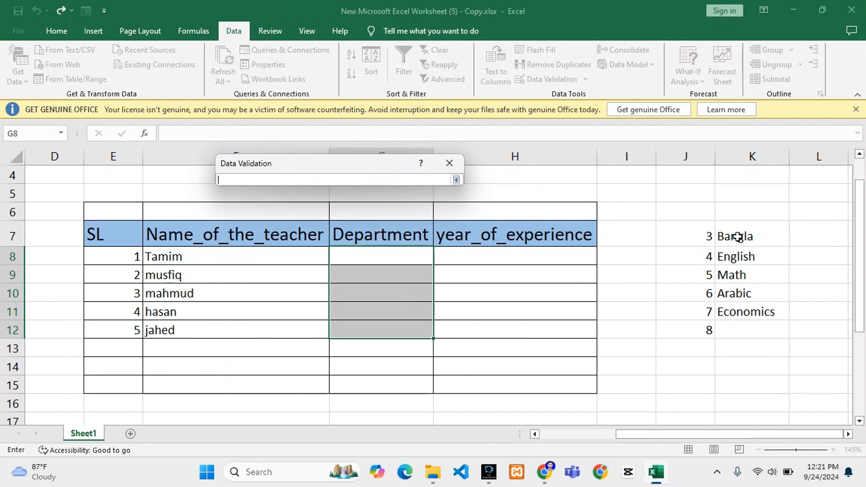
{"action": "left_click_drag", "start_coordinate": [738, 236], "coordinate": [743, 294]}
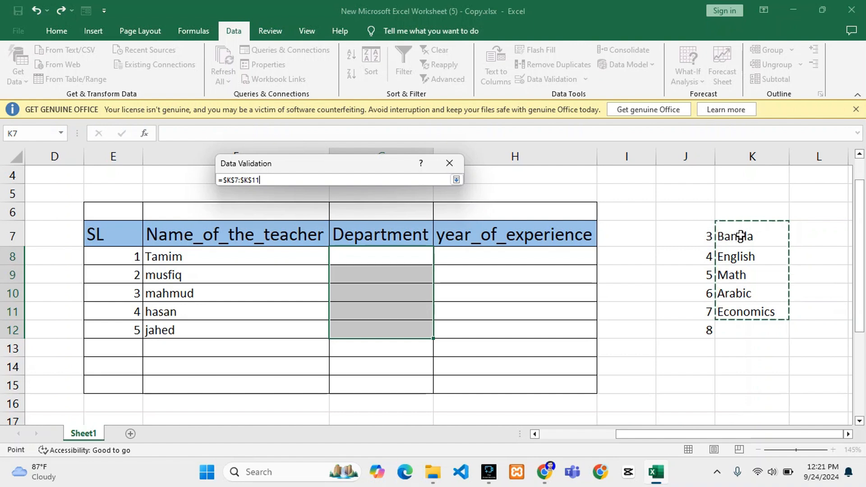
{"action": "left_click_drag", "start_coordinate": [731, 236], "coordinate": [747, 282]}
{"action": "left_click", "coordinate": [18, 322]}
{"action": "left_click", "coordinate": [15, 316]}
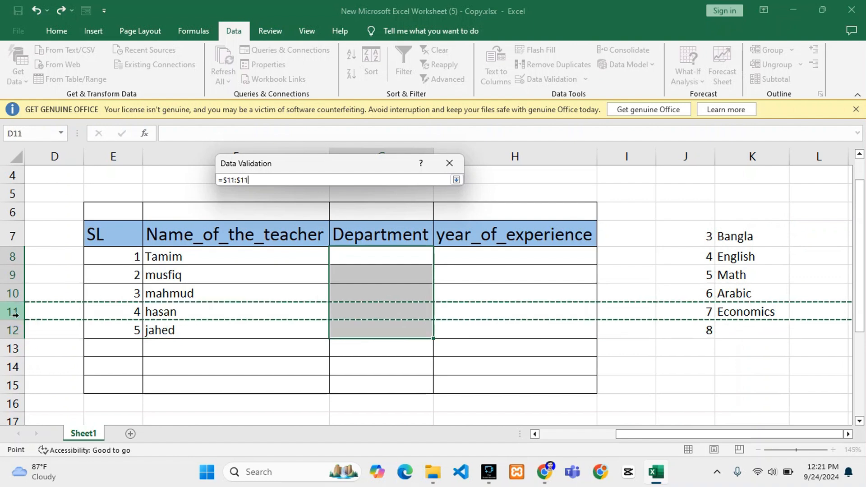
{"action": "left_click", "coordinate": [712, 306]}
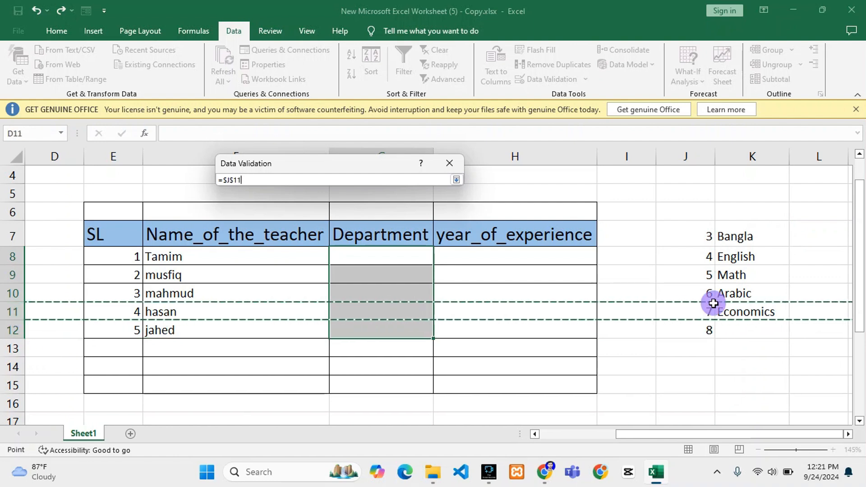
{"action": "left_click", "coordinate": [753, 235]}
{"action": "left_click_drag", "start_coordinate": [753, 235], "coordinate": [752, 288]}
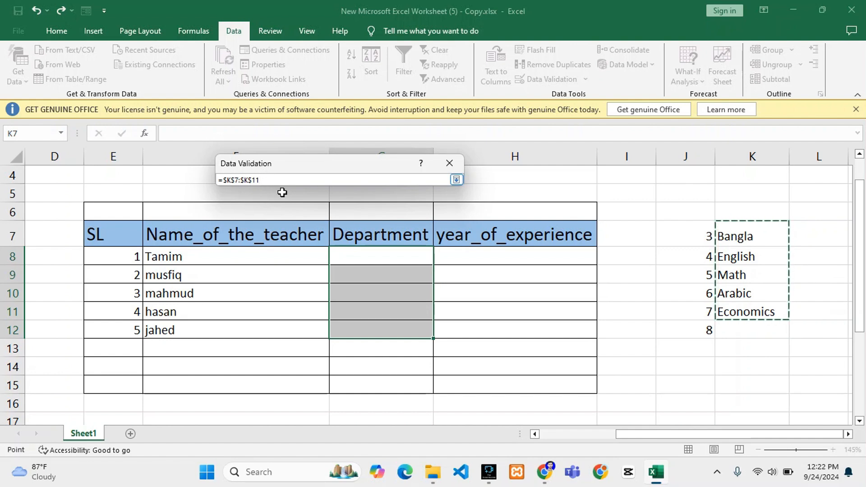
{"action": "left_click_drag", "start_coordinate": [745, 237], "coordinate": [757, 303]}
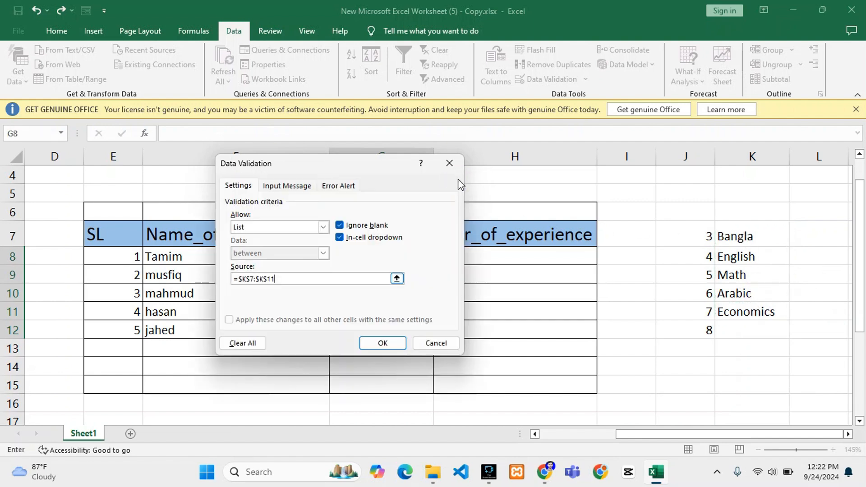
{"action": "left_click", "coordinate": [456, 180]}
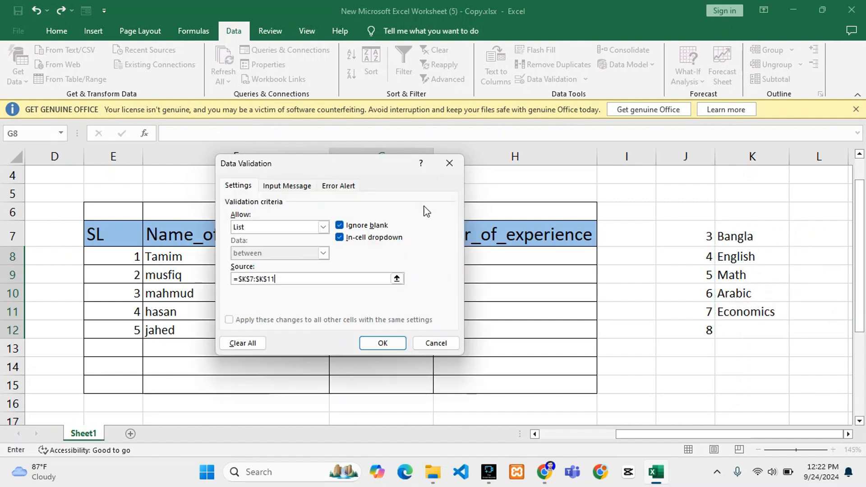
{"action": "left_click", "coordinate": [384, 343]}
Choose departments from the dropdown lists: English in G8 and Arabic in G9.
{"action": "left_click", "coordinate": [410, 261]}
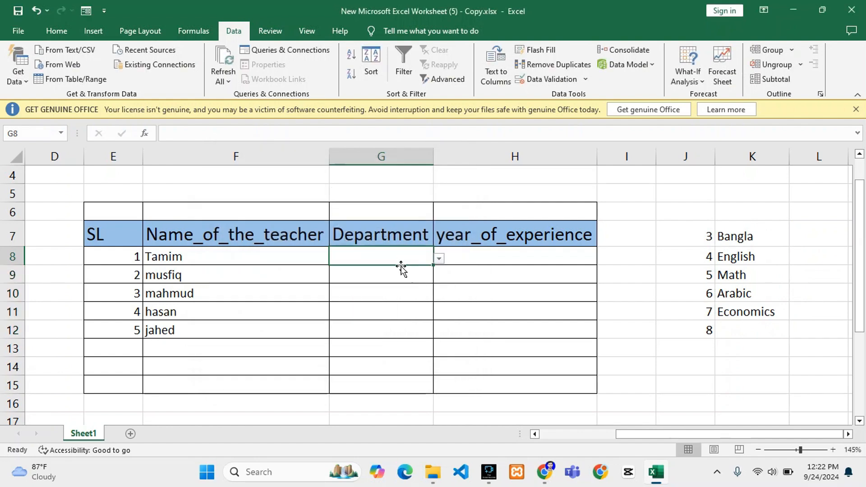
{"action": "left_click", "coordinate": [400, 268]}
{"action": "left_click", "coordinate": [404, 255]}
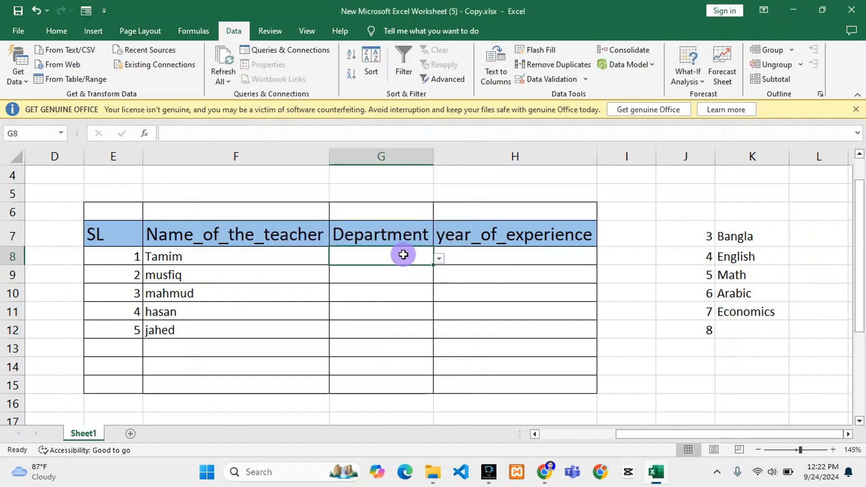
{"action": "left_click", "coordinate": [440, 260]}
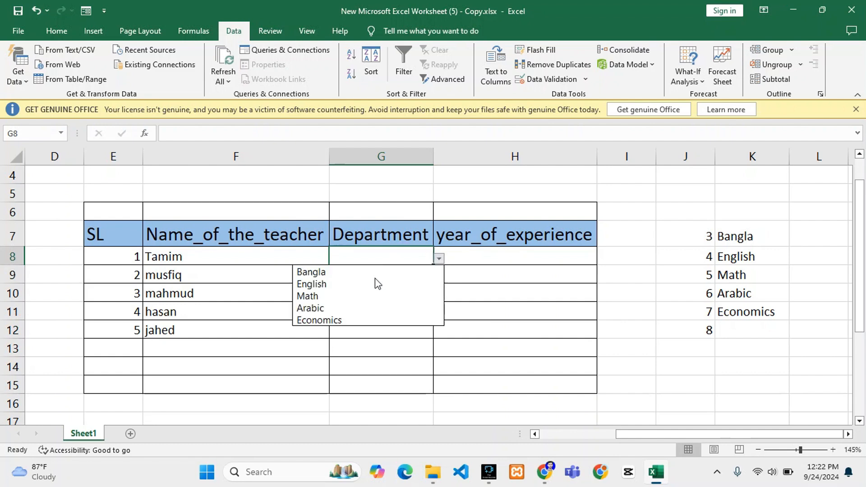
{"action": "left_click", "coordinate": [326, 285]}
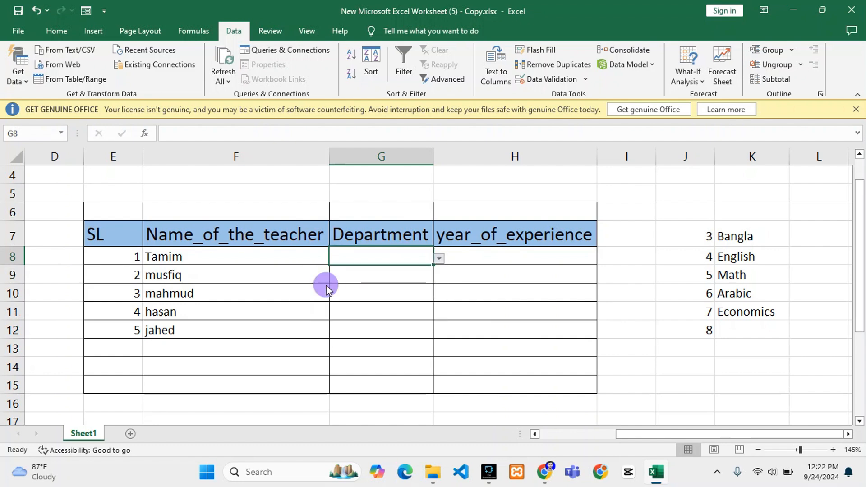
{"action": "left_click", "coordinate": [356, 274]}
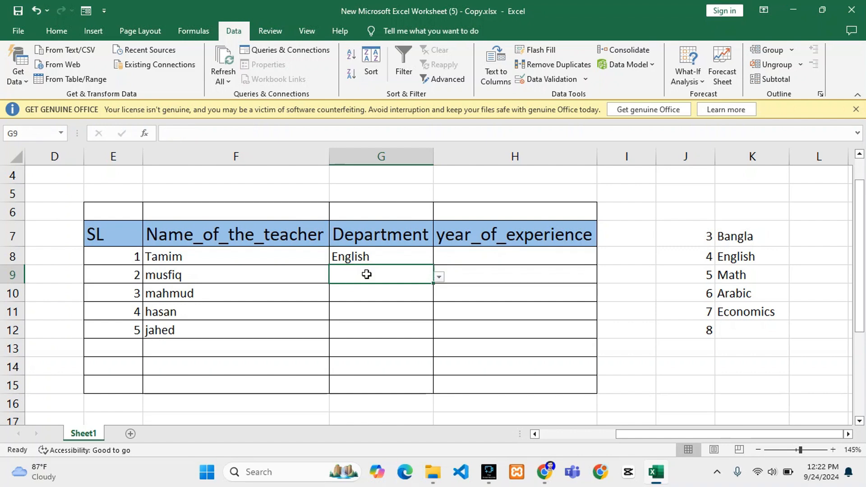
{"action": "left_click", "coordinate": [439, 278]}
{"action": "left_click", "coordinate": [345, 325]}
Choose departments from the dropdown lists: Economics in G10, English in G11 and Math in G12.
{"action": "left_click", "coordinate": [360, 291]}
{"action": "left_click", "coordinate": [439, 295]}
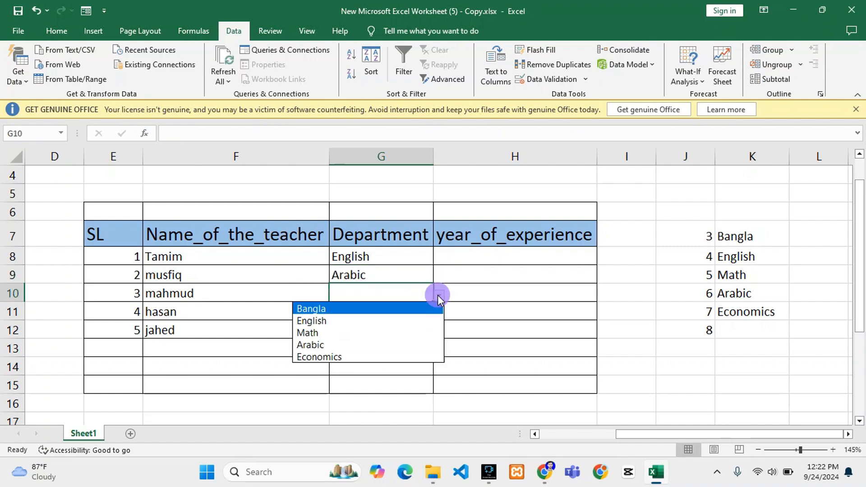
{"action": "left_click", "coordinate": [348, 358]}
{"action": "left_click", "coordinate": [378, 311]}
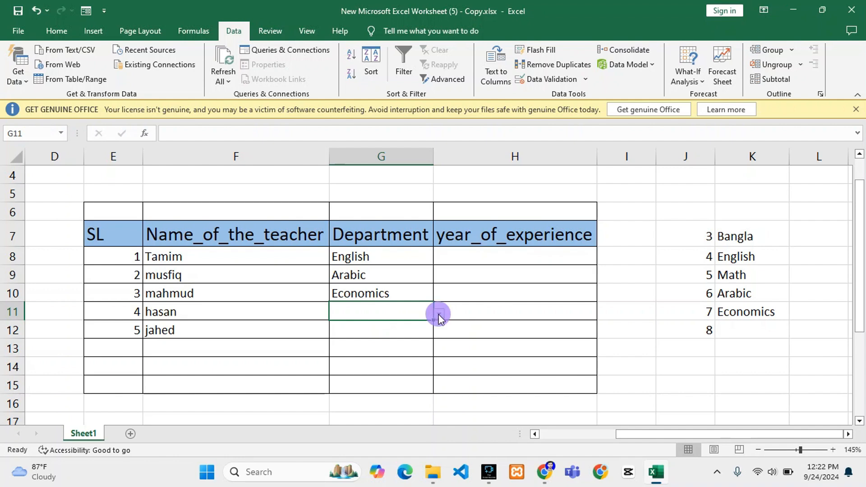
{"action": "left_click", "coordinate": [439, 313]}
{"action": "left_click", "coordinate": [361, 341]}
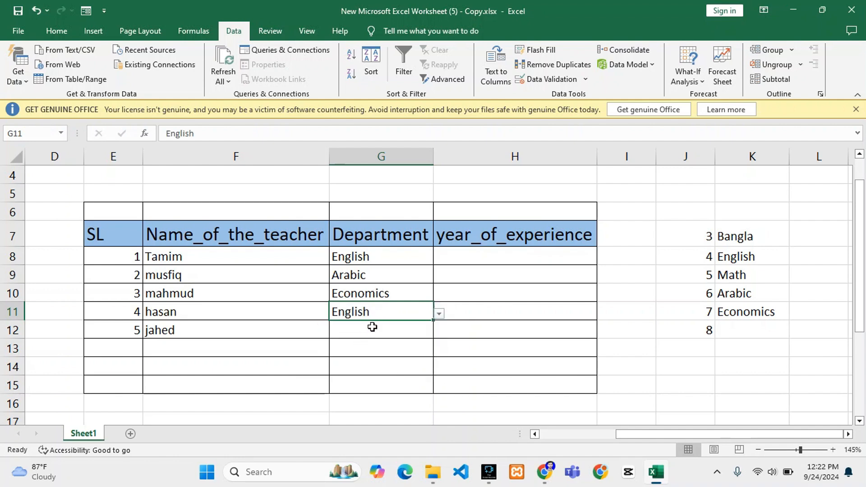
{"action": "left_click", "coordinate": [372, 327]}
{"action": "left_click", "coordinate": [439, 332]}
{"action": "left_click", "coordinate": [340, 367]}
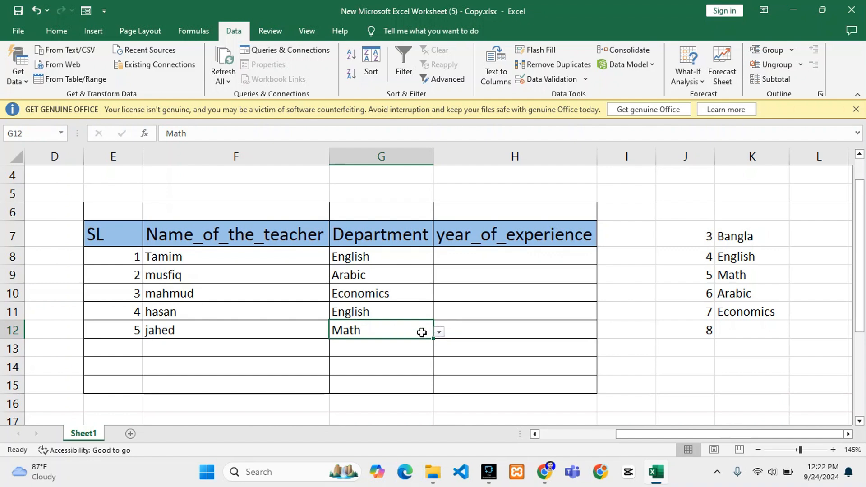
Change the department in G8 to Arabic and pick English again in G11.
{"action": "left_click", "coordinate": [407, 275]}
{"action": "left_click", "coordinate": [419, 257]}
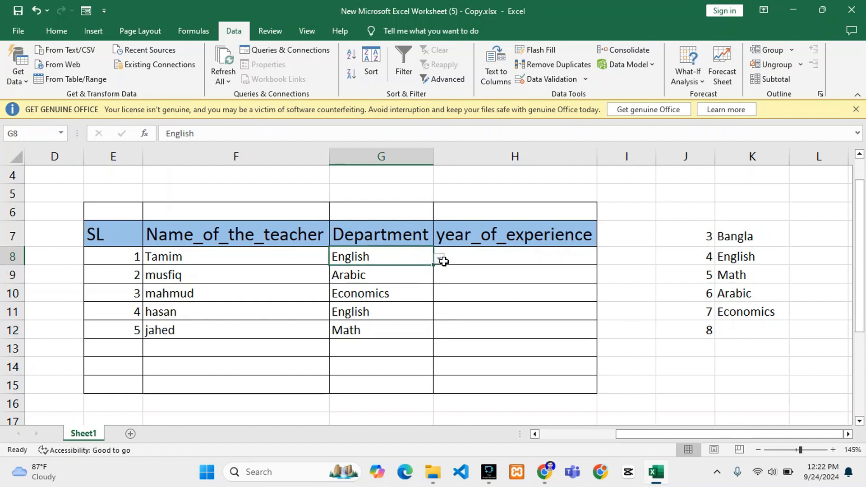
{"action": "left_click", "coordinate": [437, 258]}
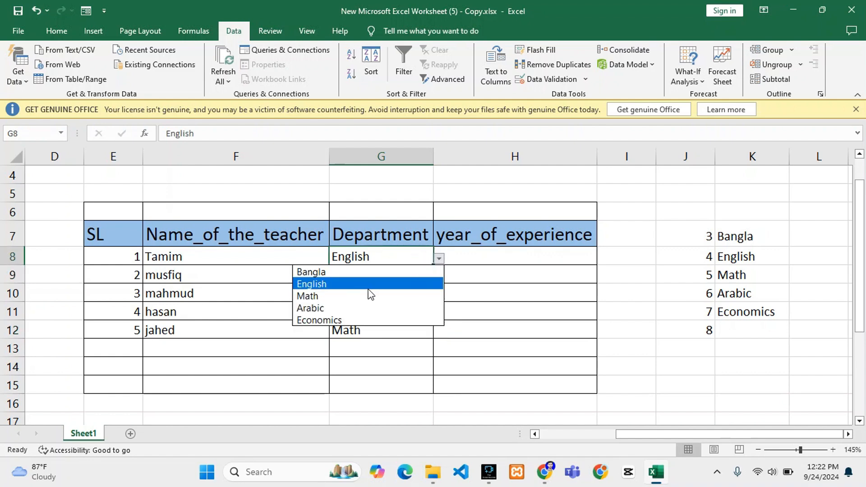
{"action": "left_click", "coordinate": [336, 307]}
{"action": "left_click", "coordinate": [399, 313]}
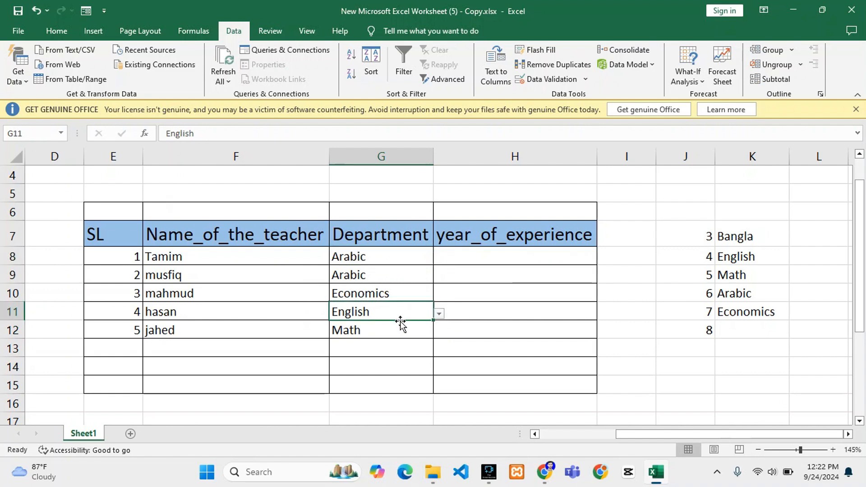
{"action": "left_click", "coordinate": [439, 314]}
{"action": "left_click", "coordinate": [361, 340]}
Start a data validation rule for the year_of_experience cells H8:H12 that allows a List.
{"action": "left_click", "coordinate": [506, 255]}
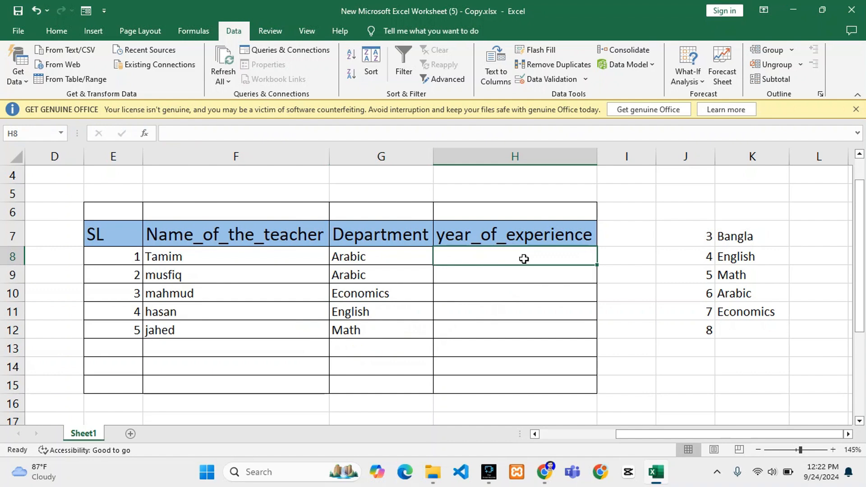
{"action": "left_click_drag", "start_coordinate": [523, 257], "coordinate": [525, 330]}
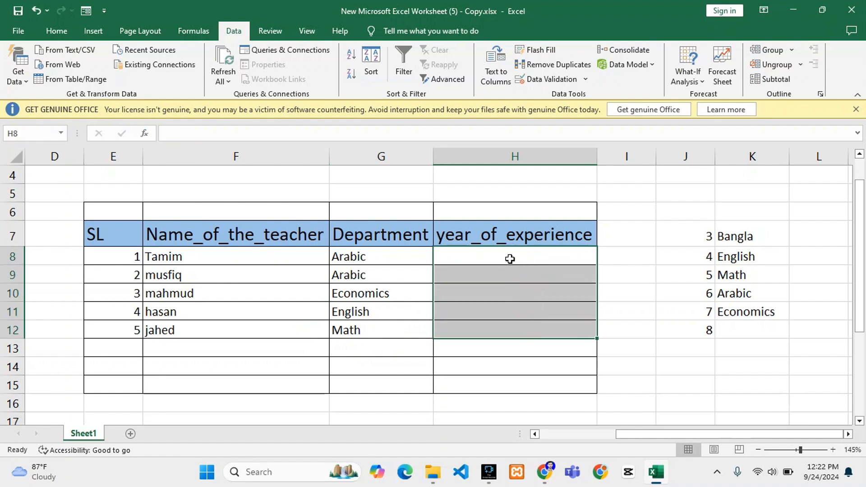
{"action": "double_click", "coordinate": [509, 258]}
{"action": "mouse_move", "coordinate": [509, 261]}
{"action": "left_mouse_down"}
{"action": "mouse_move", "coordinate": [512, 315]}
{"action": "mouse_move", "coordinate": [498, 276]}
{"action": "mouse_move", "coordinate": [503, 323]}
{"action": "left_mouse_up"}
{"action": "left_click", "coordinate": [548, 78]}
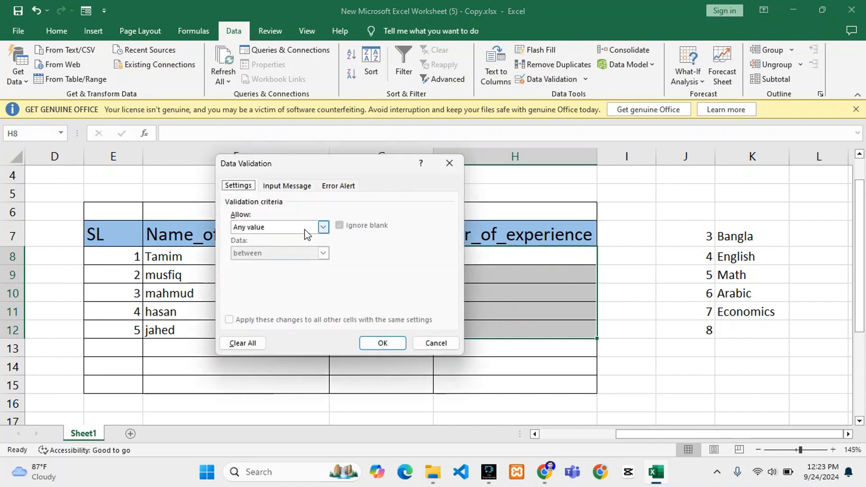
{"action": "left_click", "coordinate": [298, 229]}
{"action": "left_click", "coordinate": [266, 264]}
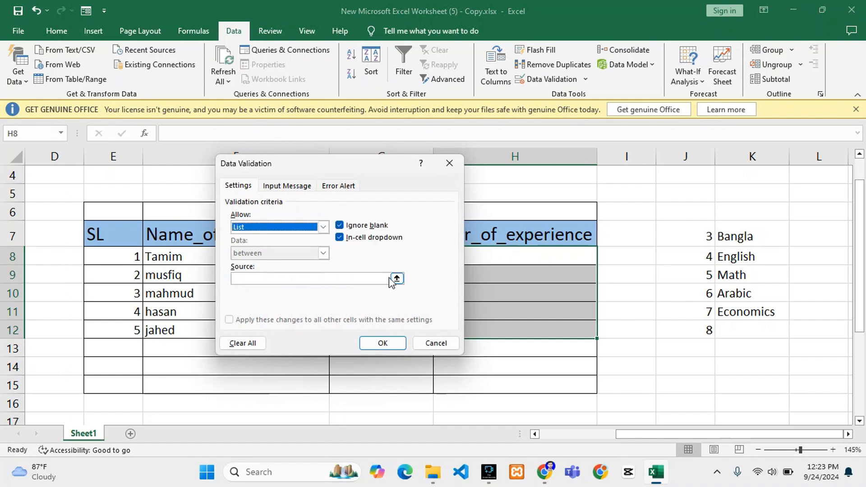
Set the rule's list source to the year numbers in J7:J12 and apply the validation.
{"action": "left_click", "coordinate": [397, 279]}
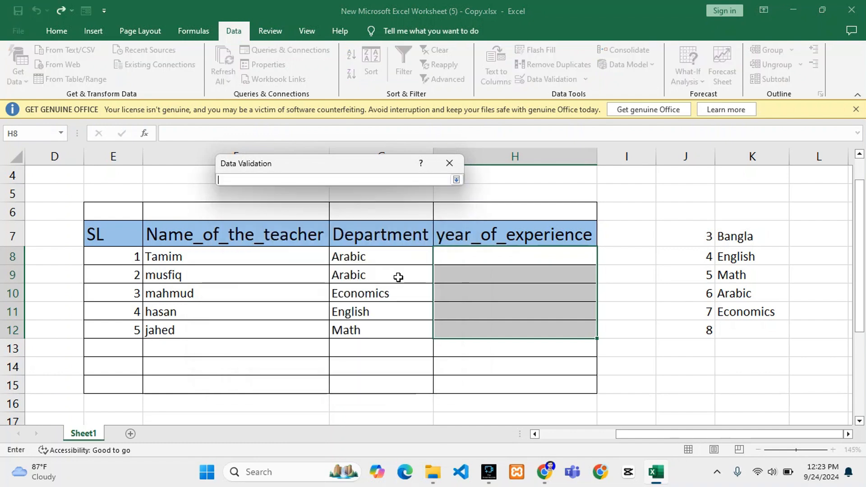
{"action": "left_click_drag", "start_coordinate": [683, 237], "coordinate": [697, 324]}
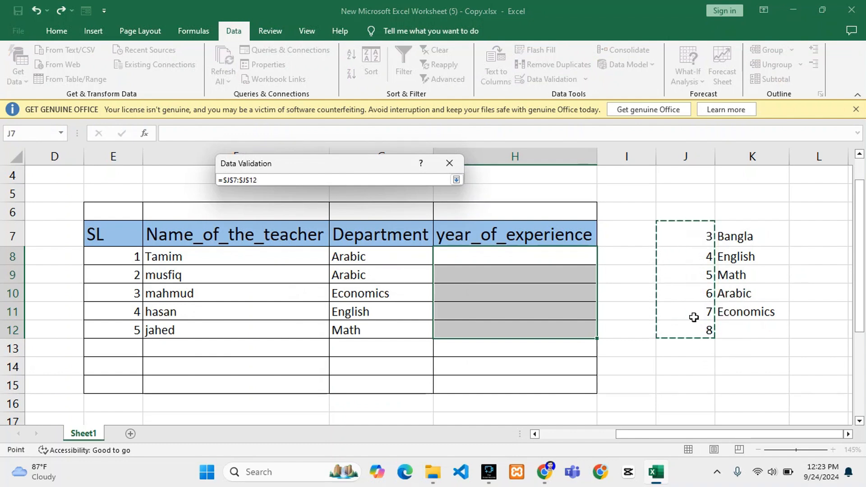
{"action": "left_click", "coordinate": [456, 180]}
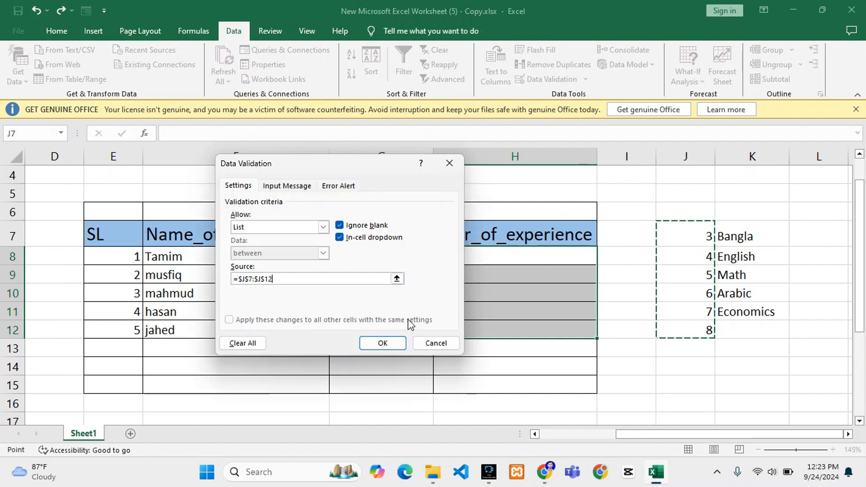
{"action": "left_click", "coordinate": [383, 343]}
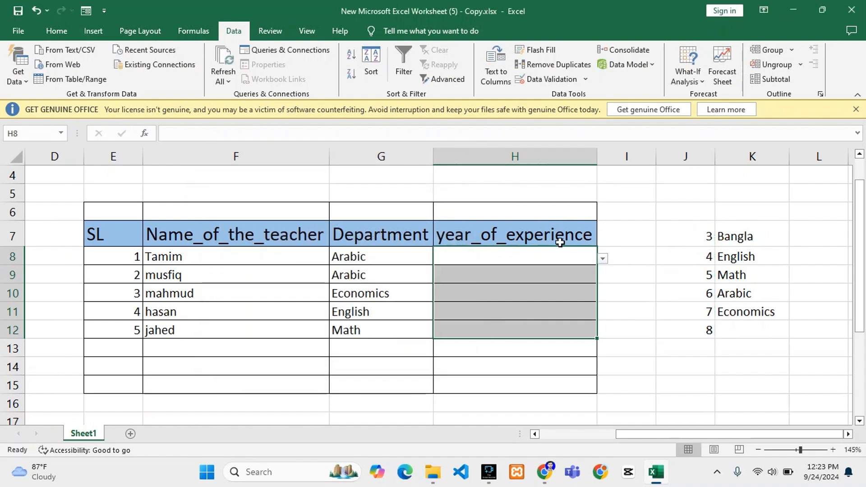
Choose 6 from the year_of_experience dropdown lists in both H8 and H9.
{"action": "left_click", "coordinate": [543, 260]}
{"action": "left_click", "coordinate": [603, 259]}
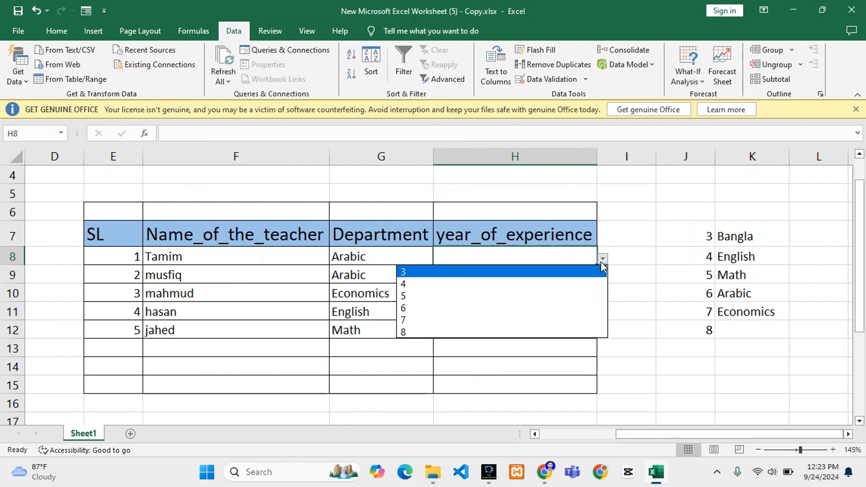
{"action": "left_click", "coordinate": [513, 312]}
{"action": "left_click", "coordinate": [582, 280]}
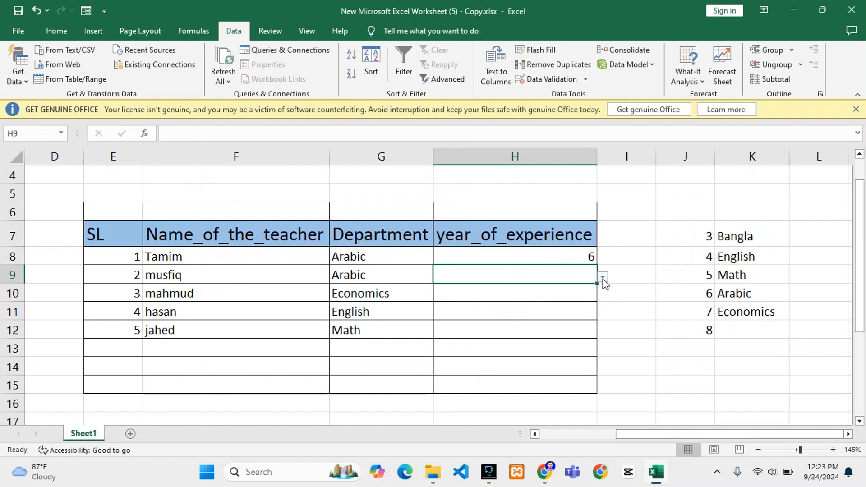
{"action": "left_click", "coordinate": [603, 279]}
{"action": "left_click", "coordinate": [479, 324]}
Fill the remaining year_of_experience cells from their dropdown lists: 8 in H10, 4 in H11 and 5 in H12.
{"action": "left_click", "coordinate": [529, 296]}
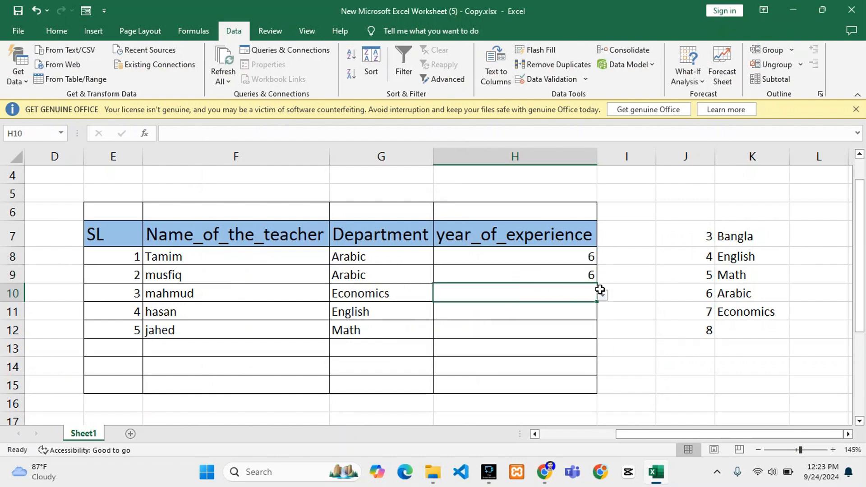
{"action": "left_click", "coordinate": [604, 294]}
{"action": "left_click", "coordinate": [452, 361]}
{"action": "left_click", "coordinate": [551, 306]}
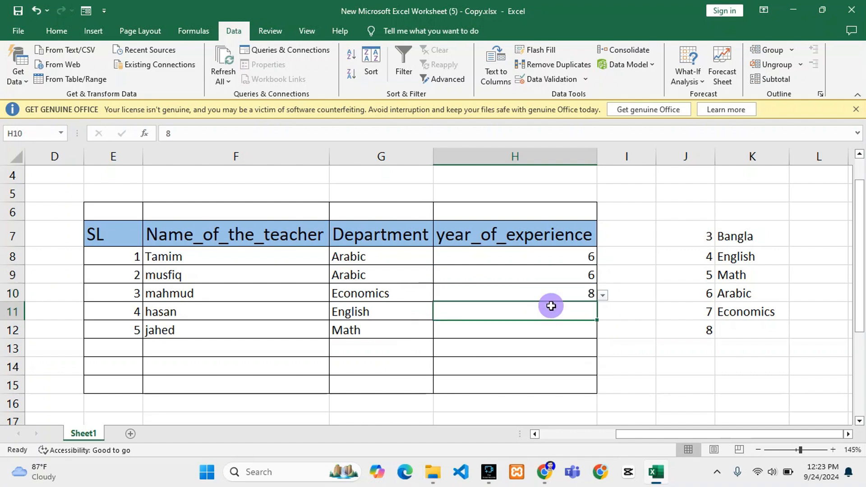
{"action": "left_click", "coordinate": [602, 313]}
{"action": "left_click", "coordinate": [445, 337]}
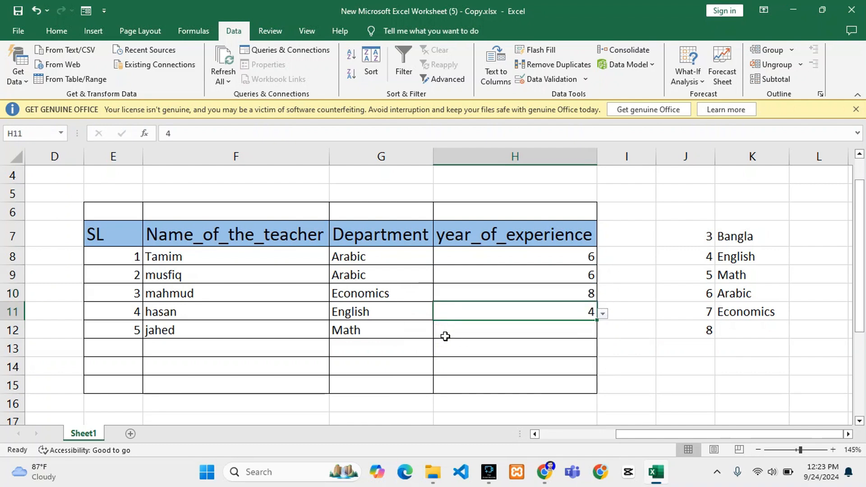
{"action": "left_click", "coordinate": [545, 329]}
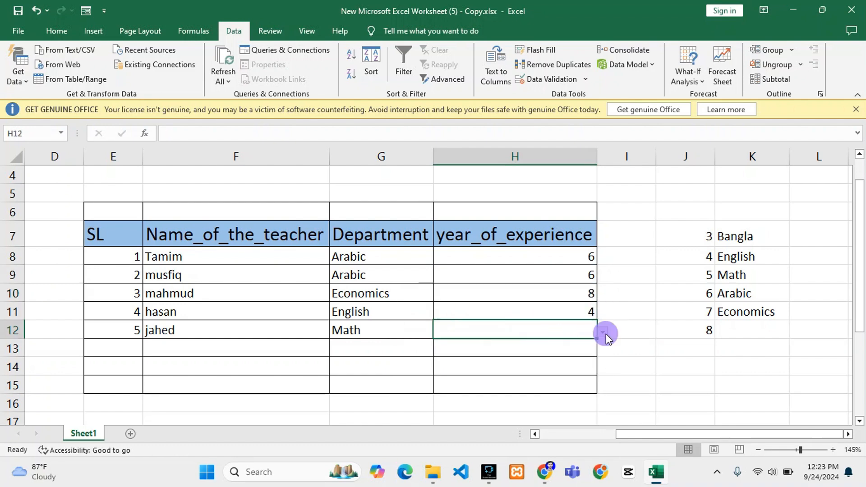
{"action": "left_click", "coordinate": [604, 332]}
{"action": "left_click", "coordinate": [469, 369]}
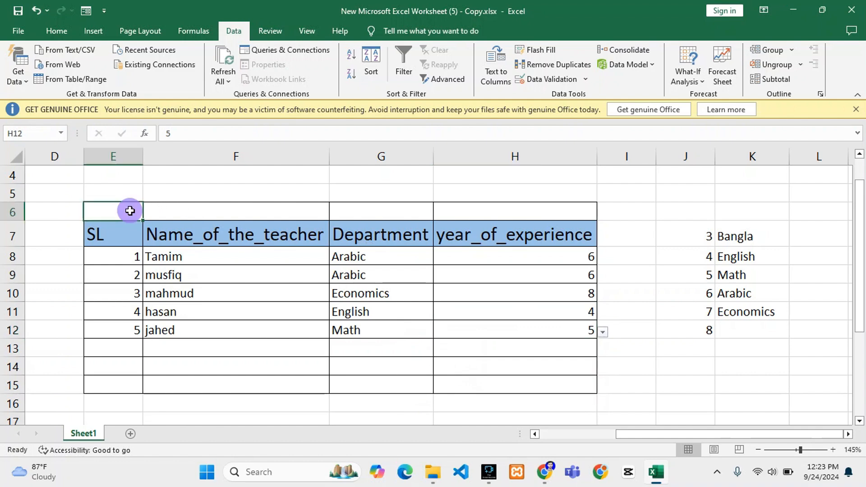
Merge and center the blank cells E6:H6 above the table headers.
{"action": "left_click_drag", "start_coordinate": [129, 209], "coordinate": [510, 210]}
{"action": "left_click", "coordinate": [510, 209]}
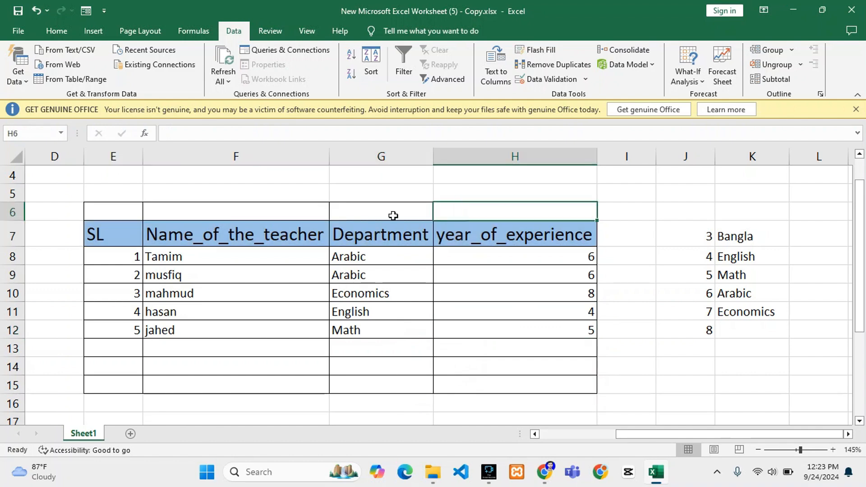
{"action": "left_click_drag", "start_coordinate": [115, 214], "coordinate": [468, 217]}
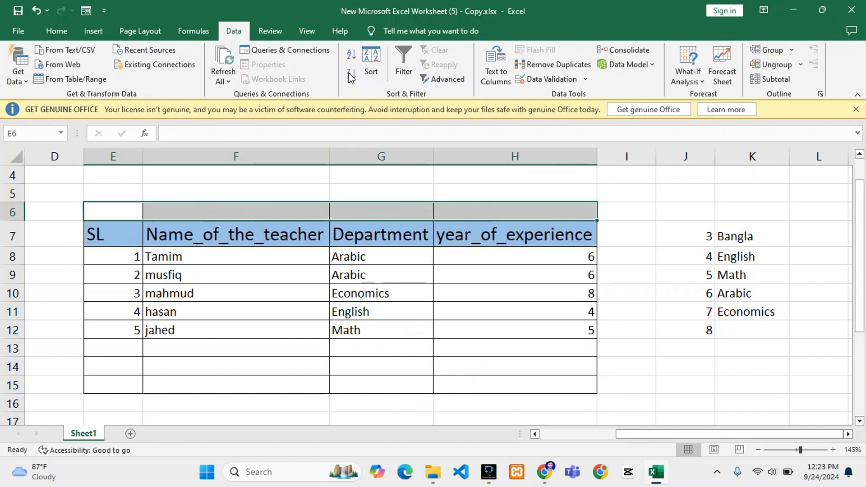
{"action": "left_click", "coordinate": [76, 30]}
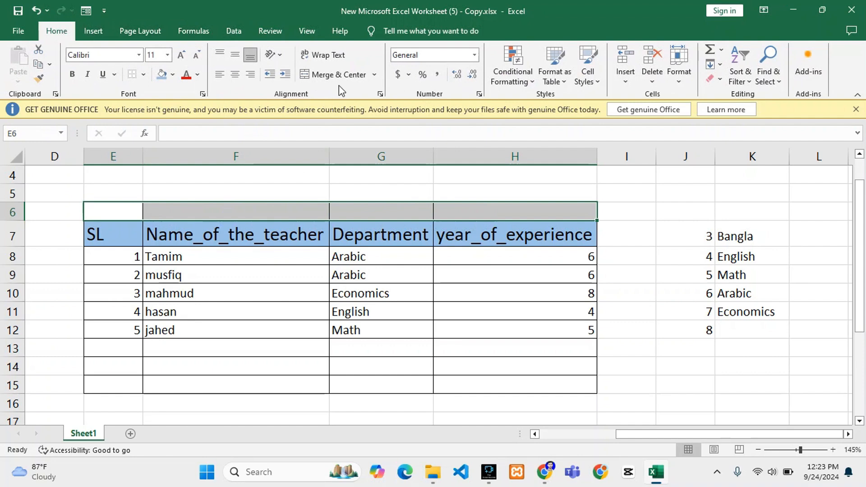
{"action": "left_click", "coordinate": [334, 74]}
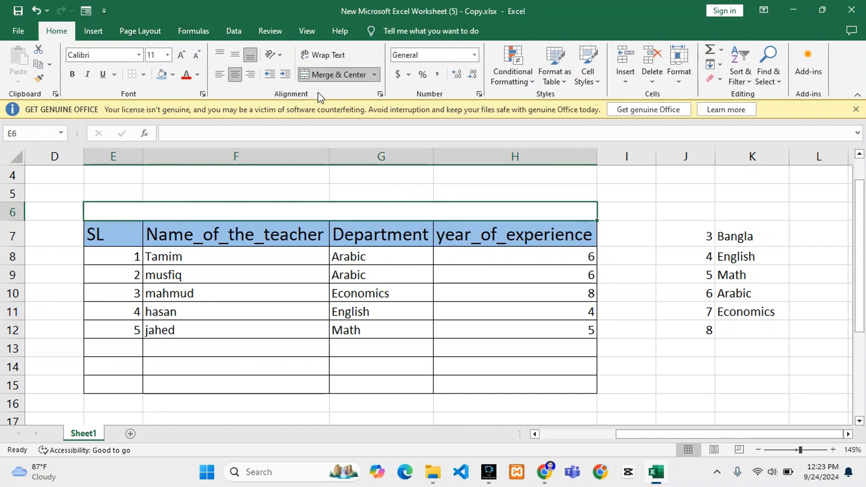
Enter the title text "DrowpDown" in the merged cell above the headers.
{"action": "left_click", "coordinate": [274, 213]}
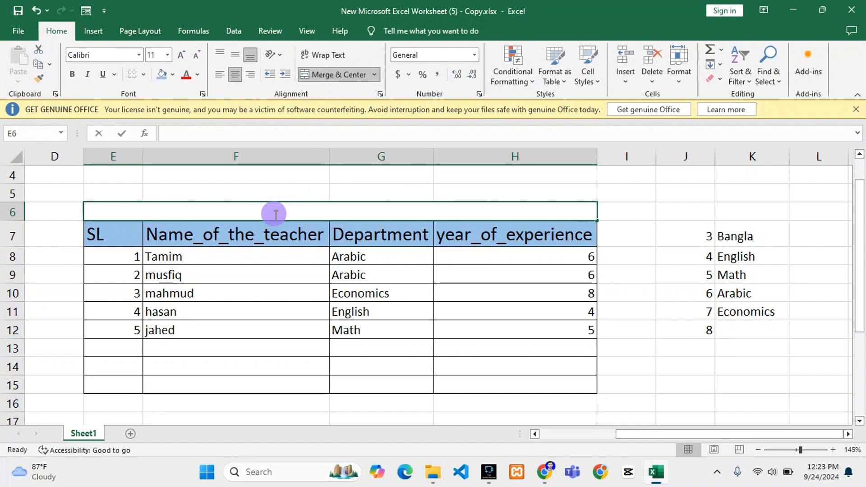
{"action": "double_click", "coordinate": [275, 214]}
{"action": "left_click", "coordinate": [284, 193]}
{"action": "left_click", "coordinate": [286, 212]}
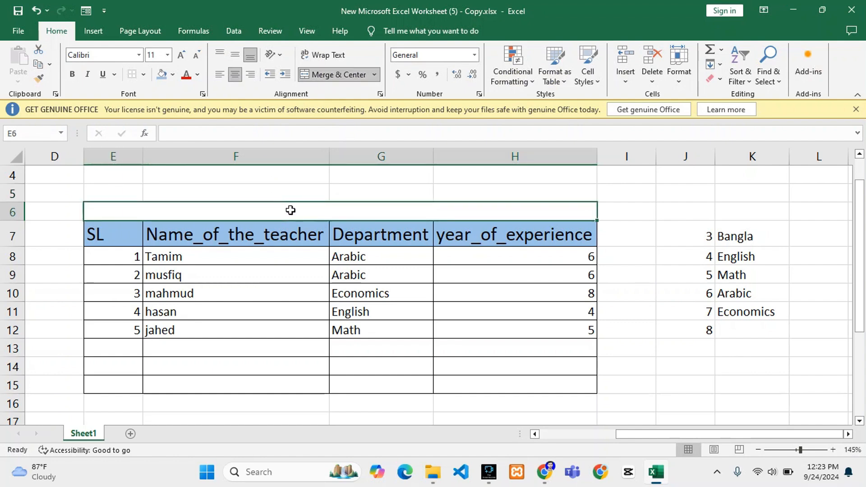
{"action": "type", "text": "Dr "}
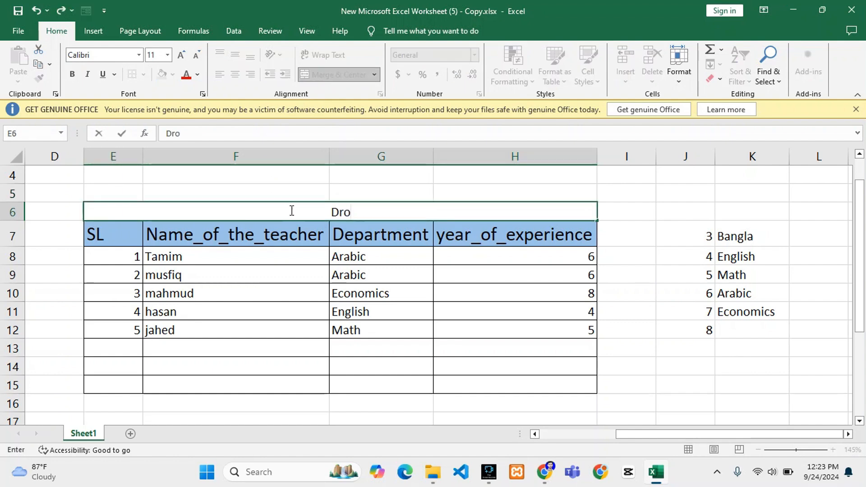
{"action": "type", "text": "wpD"}
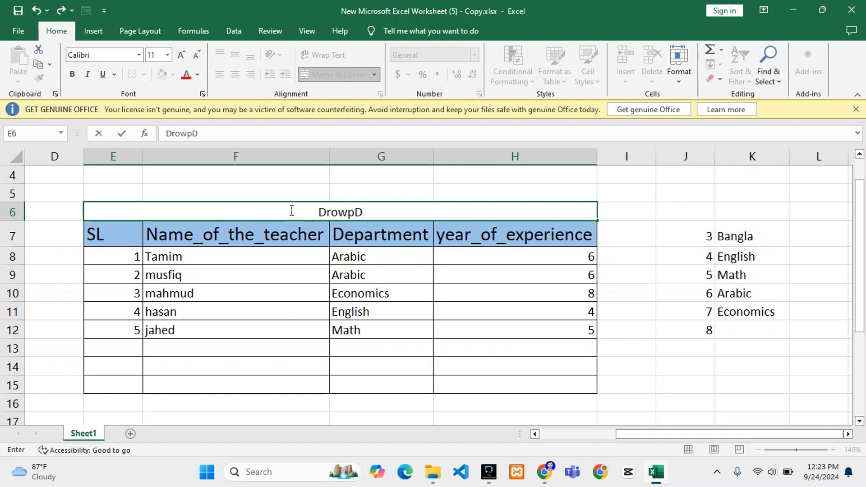
{"action": "type", "text": "own"}
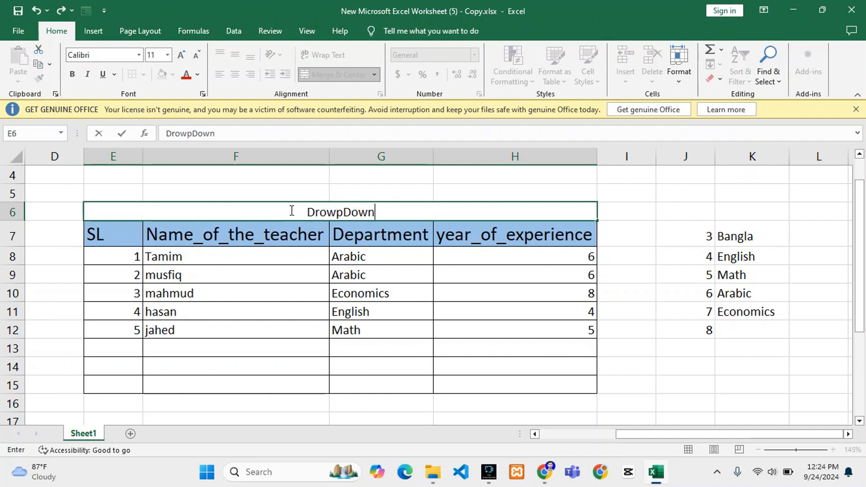
Edit the table title to read "Drowpdown List", with a lowercase second d, and commit it.
{"action": "left_click", "coordinate": [352, 212]}
{"action": "key", "text": "BackSpace"}
{"action": "type", "text": "d"}
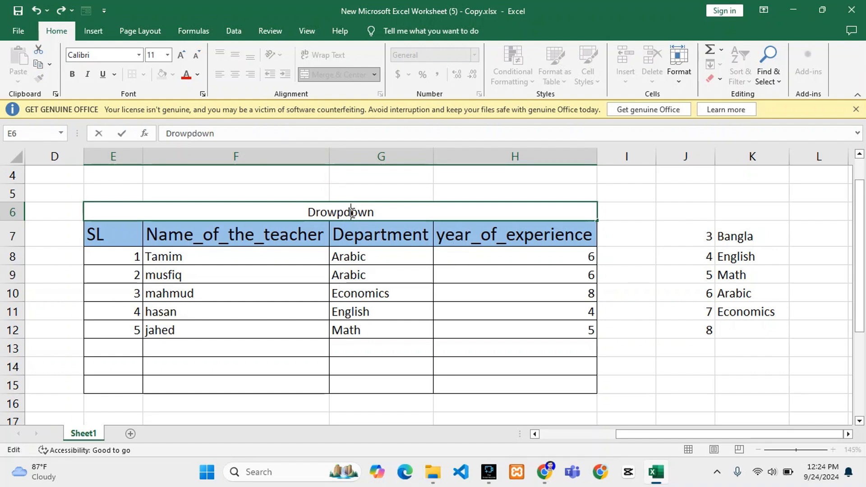
{"action": "left_click", "coordinate": [393, 214]}
{"action": "type", "text": "List"}
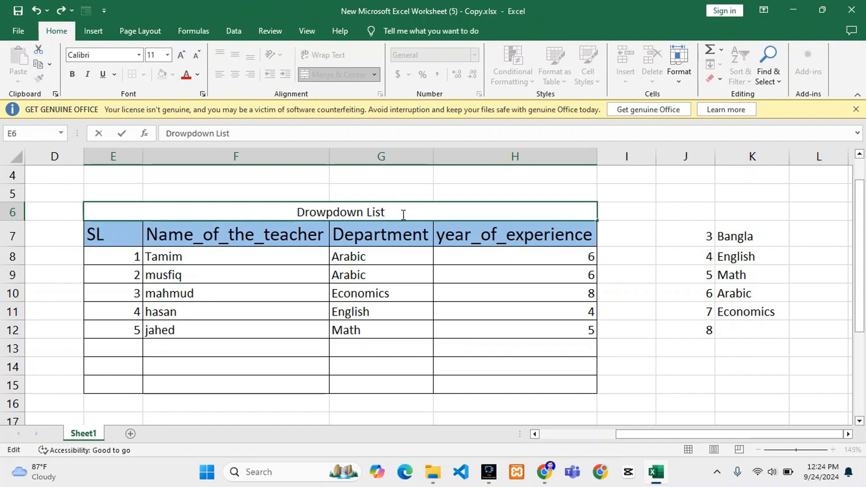
{"action": "left_click", "coordinate": [396, 194]}
Make the table title bold and enlarge its font to size 26.
{"action": "left_click", "coordinate": [352, 217]}
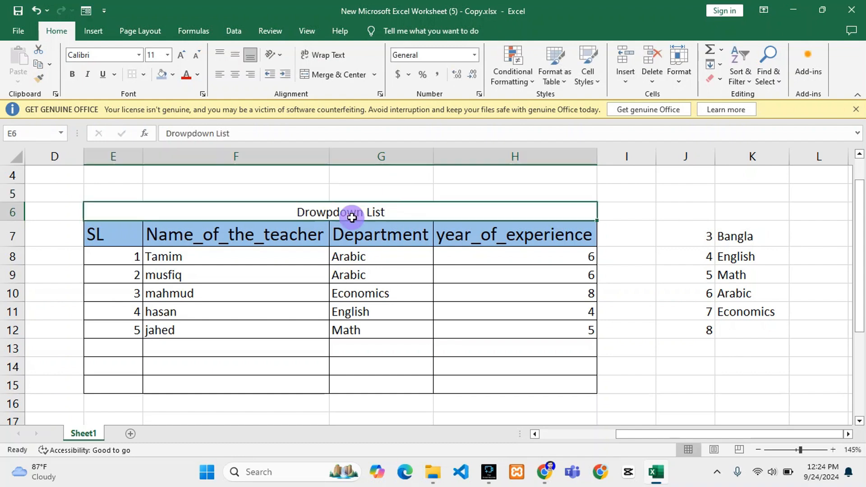
{"action": "left_click", "coordinate": [73, 75]}
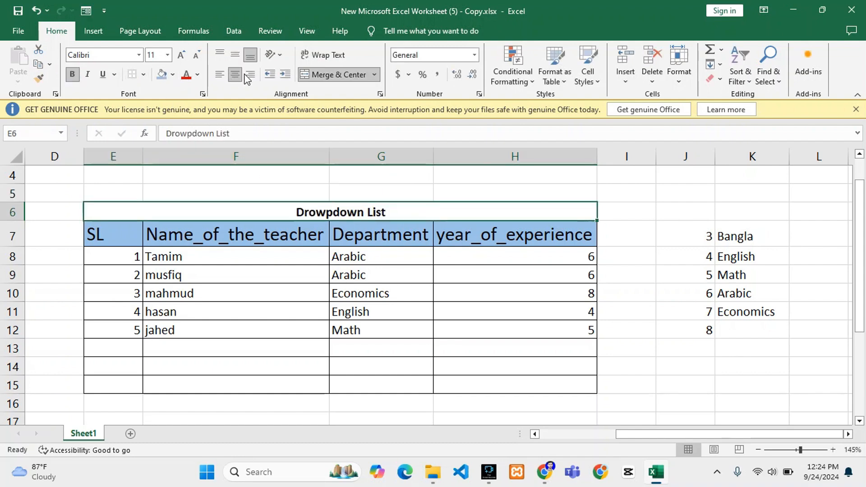
{"action": "left_click", "coordinate": [182, 56]}
{"action": "left_click", "coordinate": [181, 56]}
{"action": "left_click", "coordinate": [182, 56]}
{"action": "left_click", "coordinate": [182, 56]}
{"action": "left_click", "coordinate": [182, 56]}
{"action": "left_click", "coordinate": [182, 56]}
{"action": "left_click", "coordinate": [182, 56]}
{"action": "left_click", "coordinate": [182, 56]}
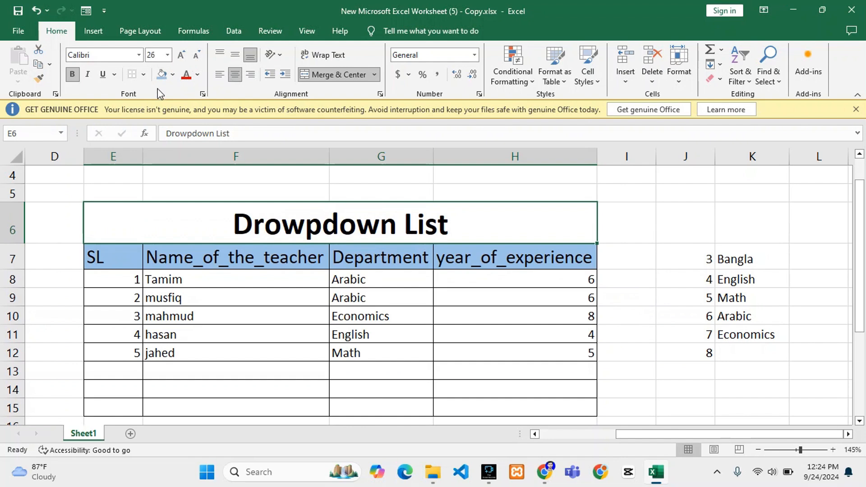
Fill the merged title cell with yellow and deselect it.
{"action": "left_click", "coordinate": [173, 74]}
{"action": "left_click", "coordinate": [189, 171]}
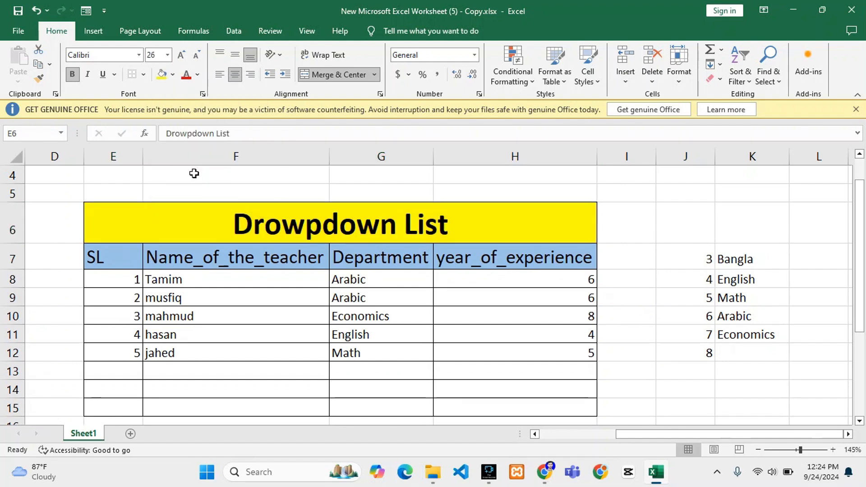
{"action": "left_click", "coordinate": [435, 194]}
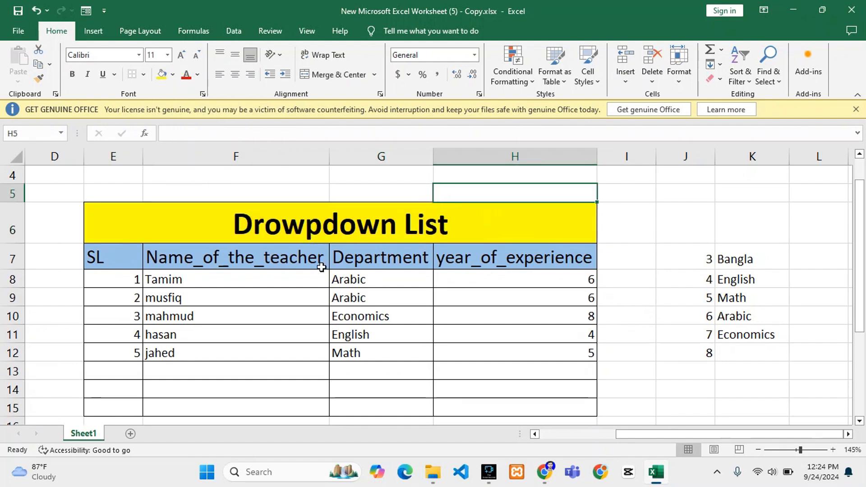
{"action": "scroll", "coordinate": [340, 301], "scroll_direction": "down", "scroll_amount": 1}
{"action": "scroll", "coordinate": [315, 289], "scroll_direction": "up", "scroll_amount": 1}
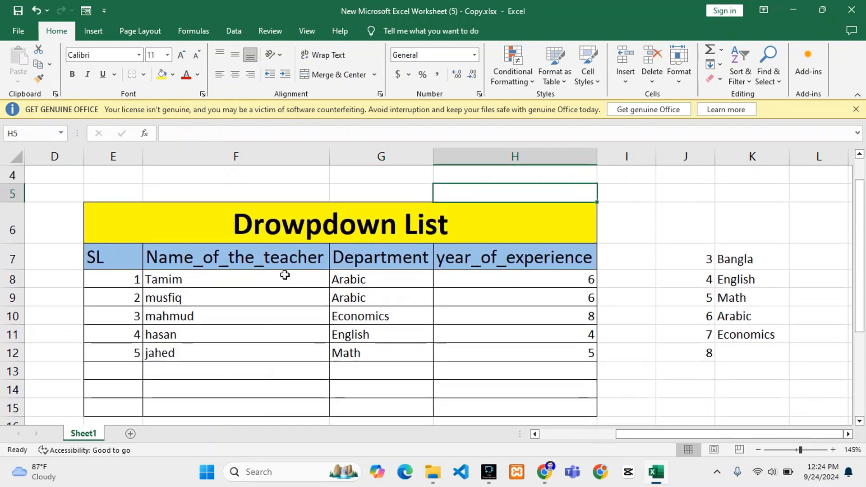
{"action": "left_click", "coordinate": [338, 190]}
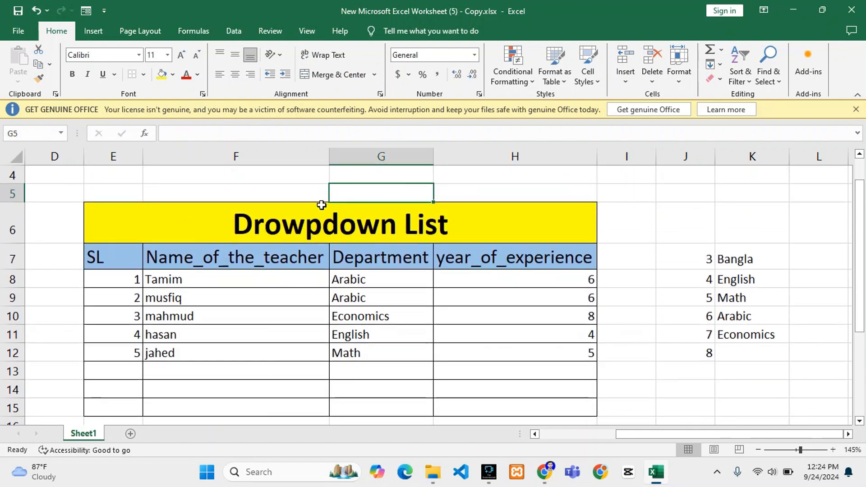